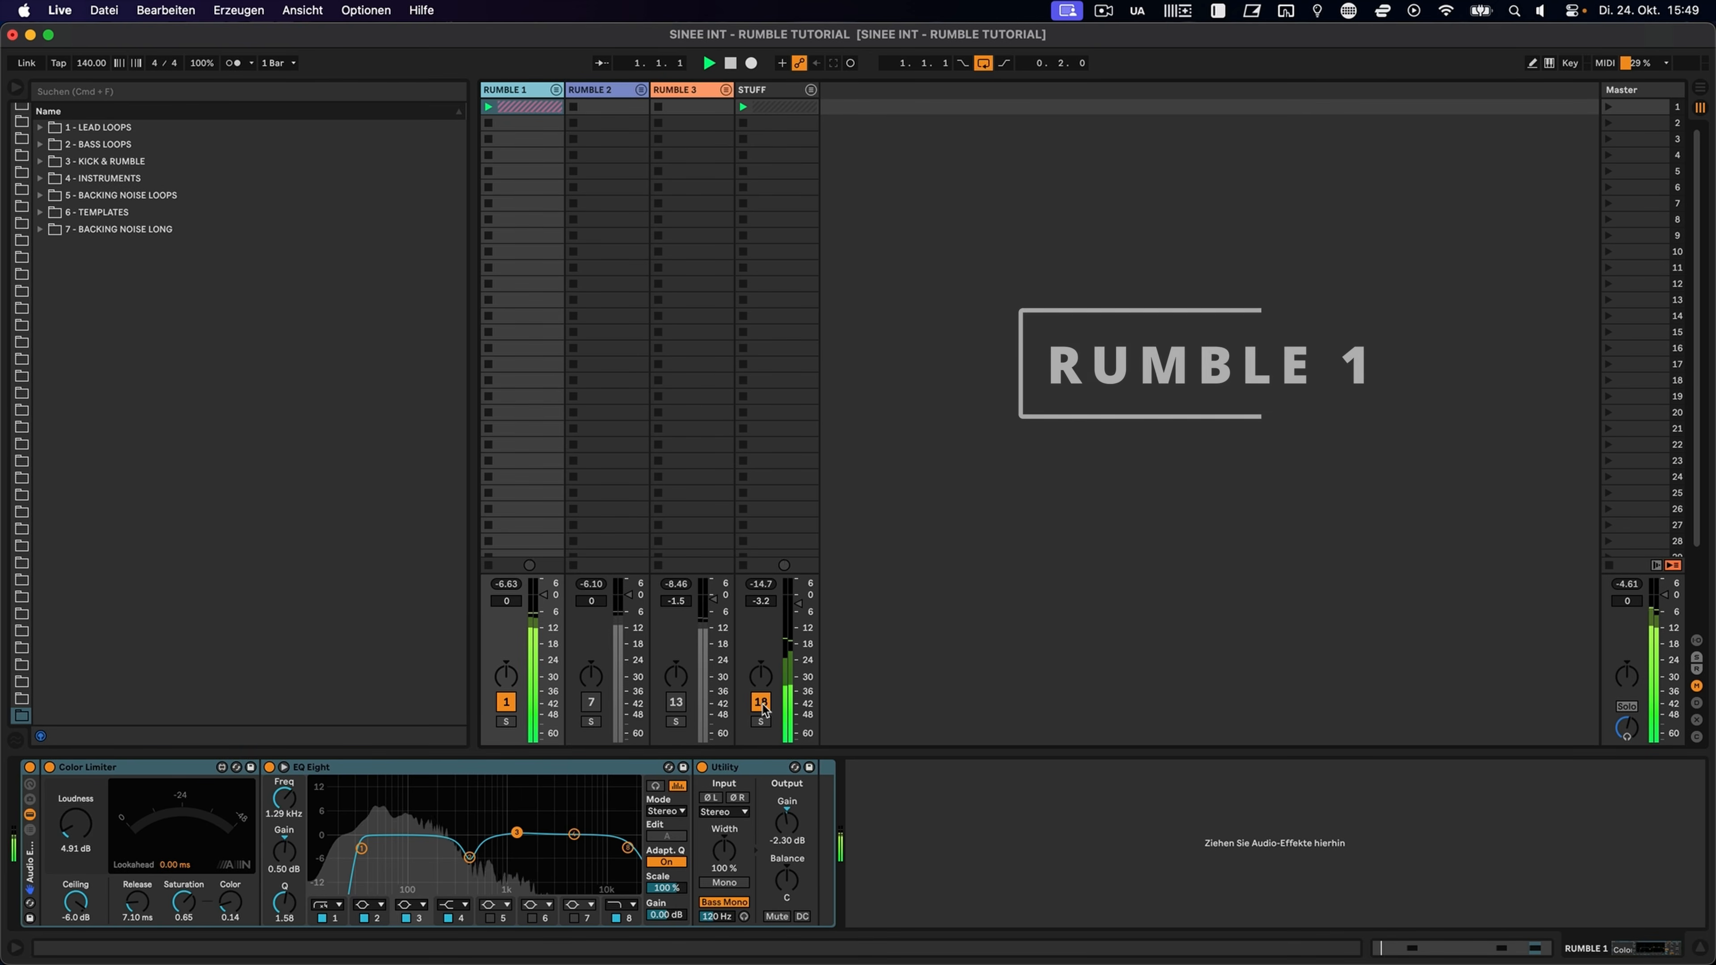
Step: Audition the RUMBLE 2 and RUMBLE 3 groups in turn in place of RUMBLE 1, toggling the STUFF group off and on
key("F1")
key("F2")
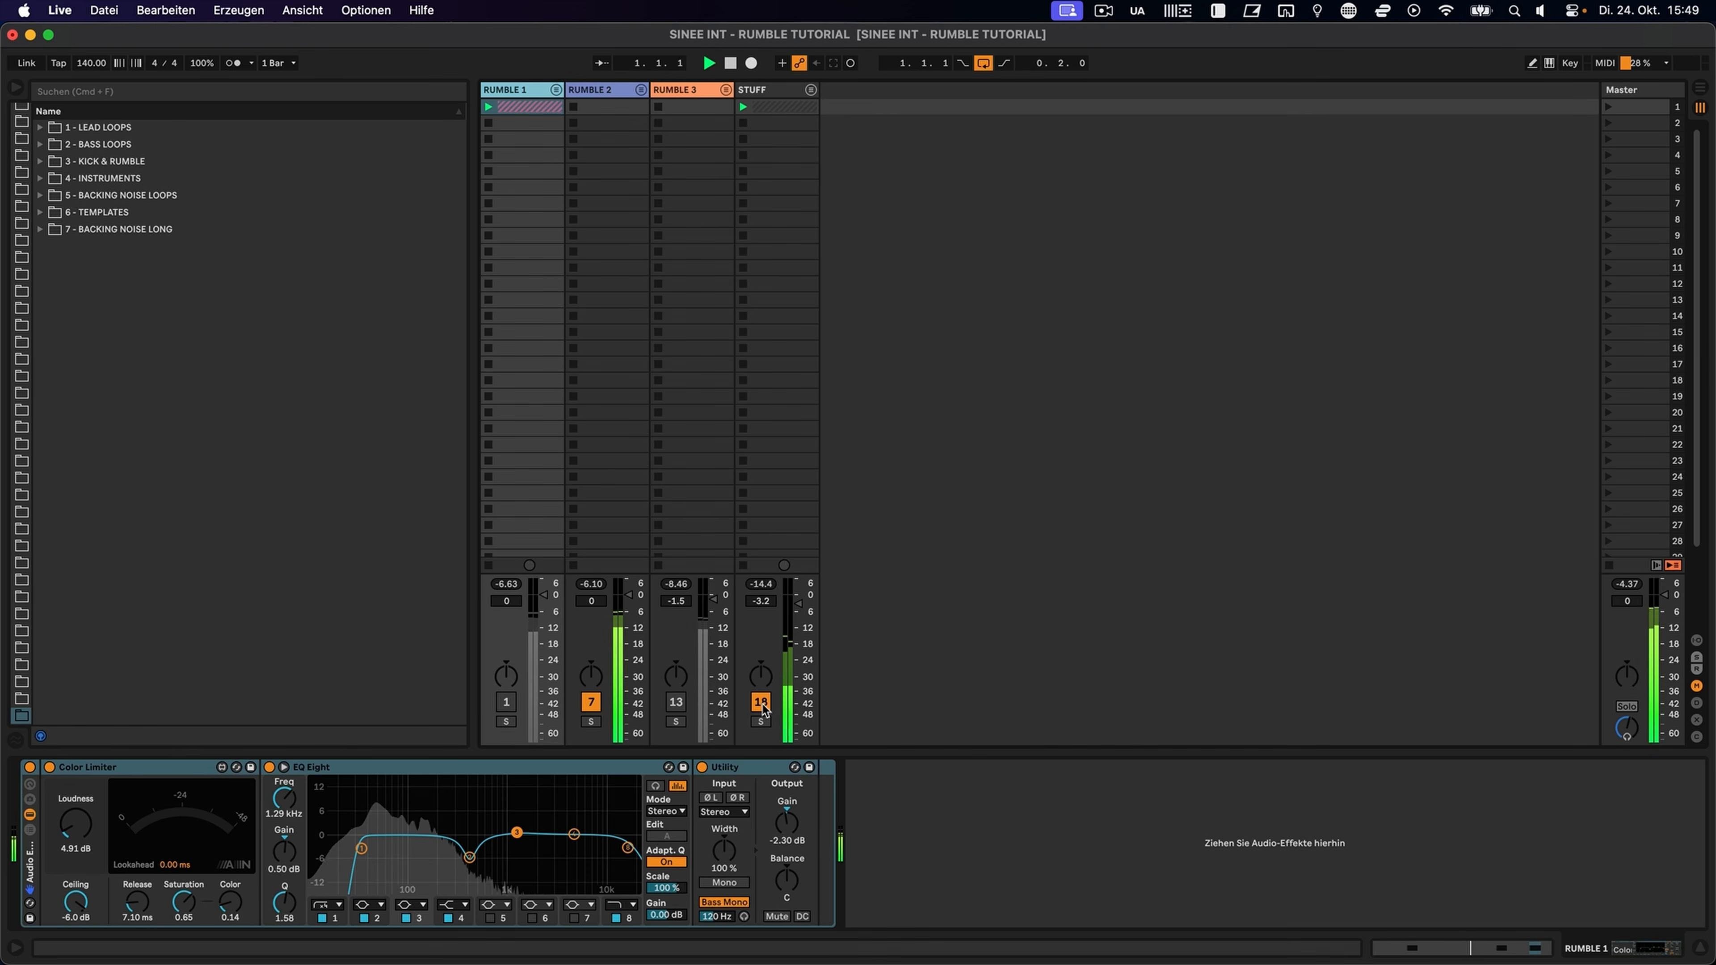
left_click(762, 709)
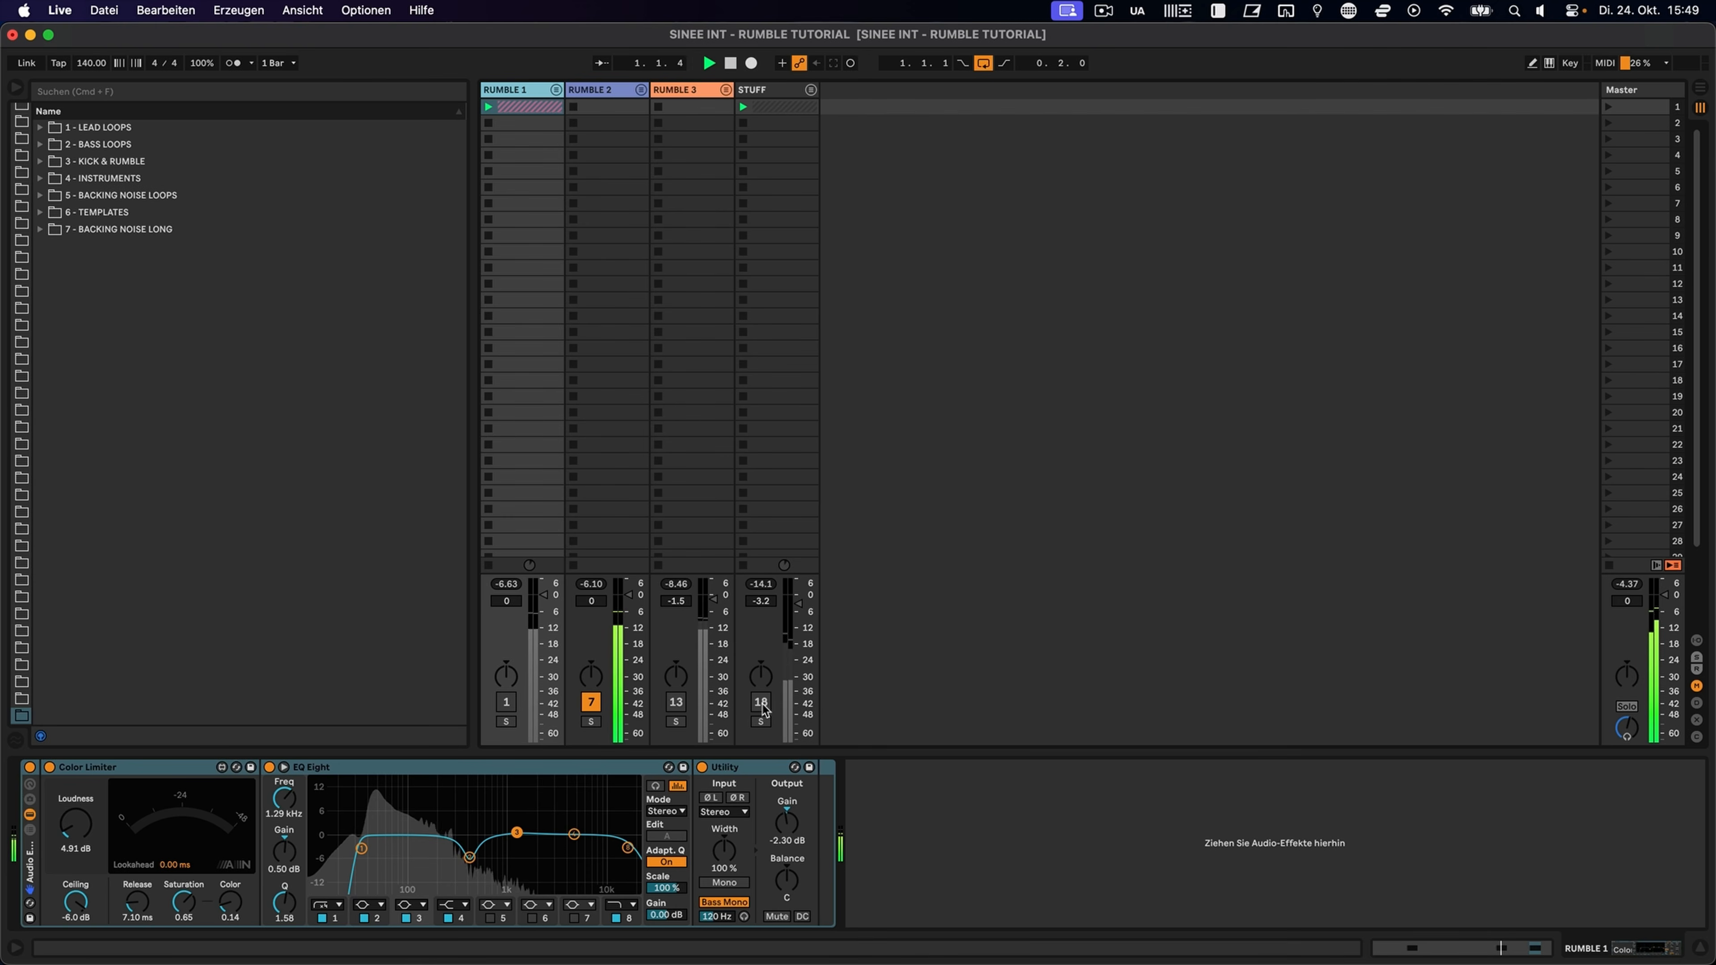
key("F2")
key("F3")
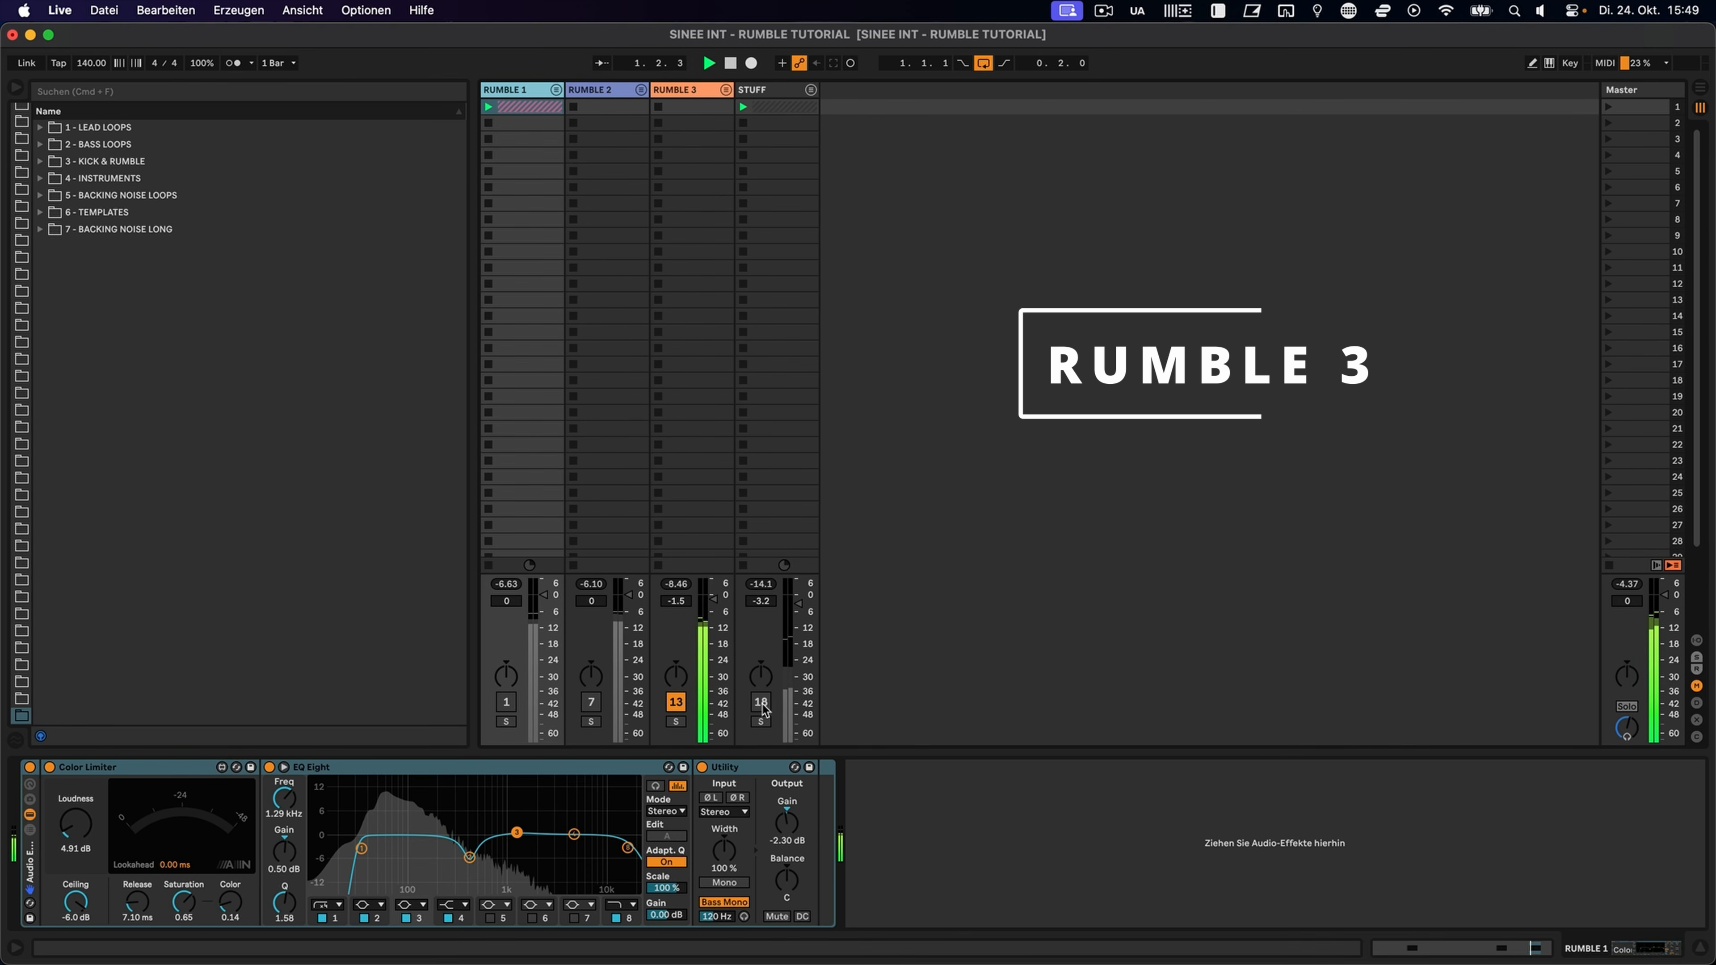
left_click(761, 702)
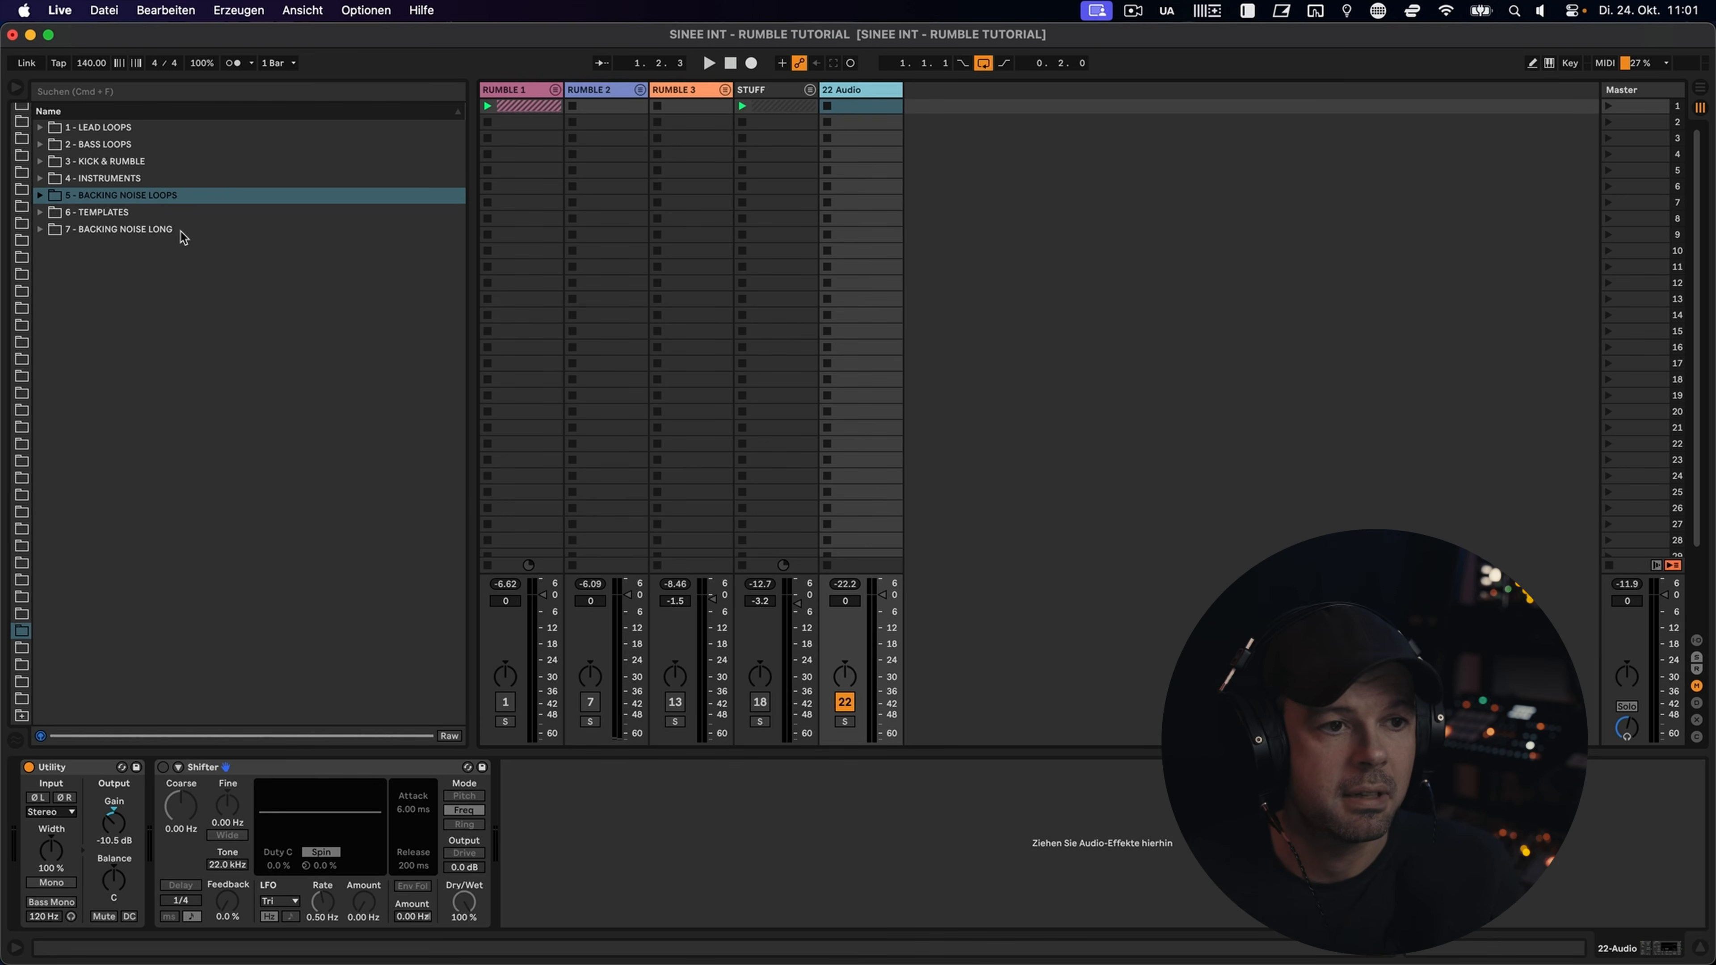
Step: Open the 5 - BACKING NOISE LOOPS folder and preview the samples from BackingNoise Schmutz001.wav to BackingNoise Schmutz007.wav
left_click(41, 198)
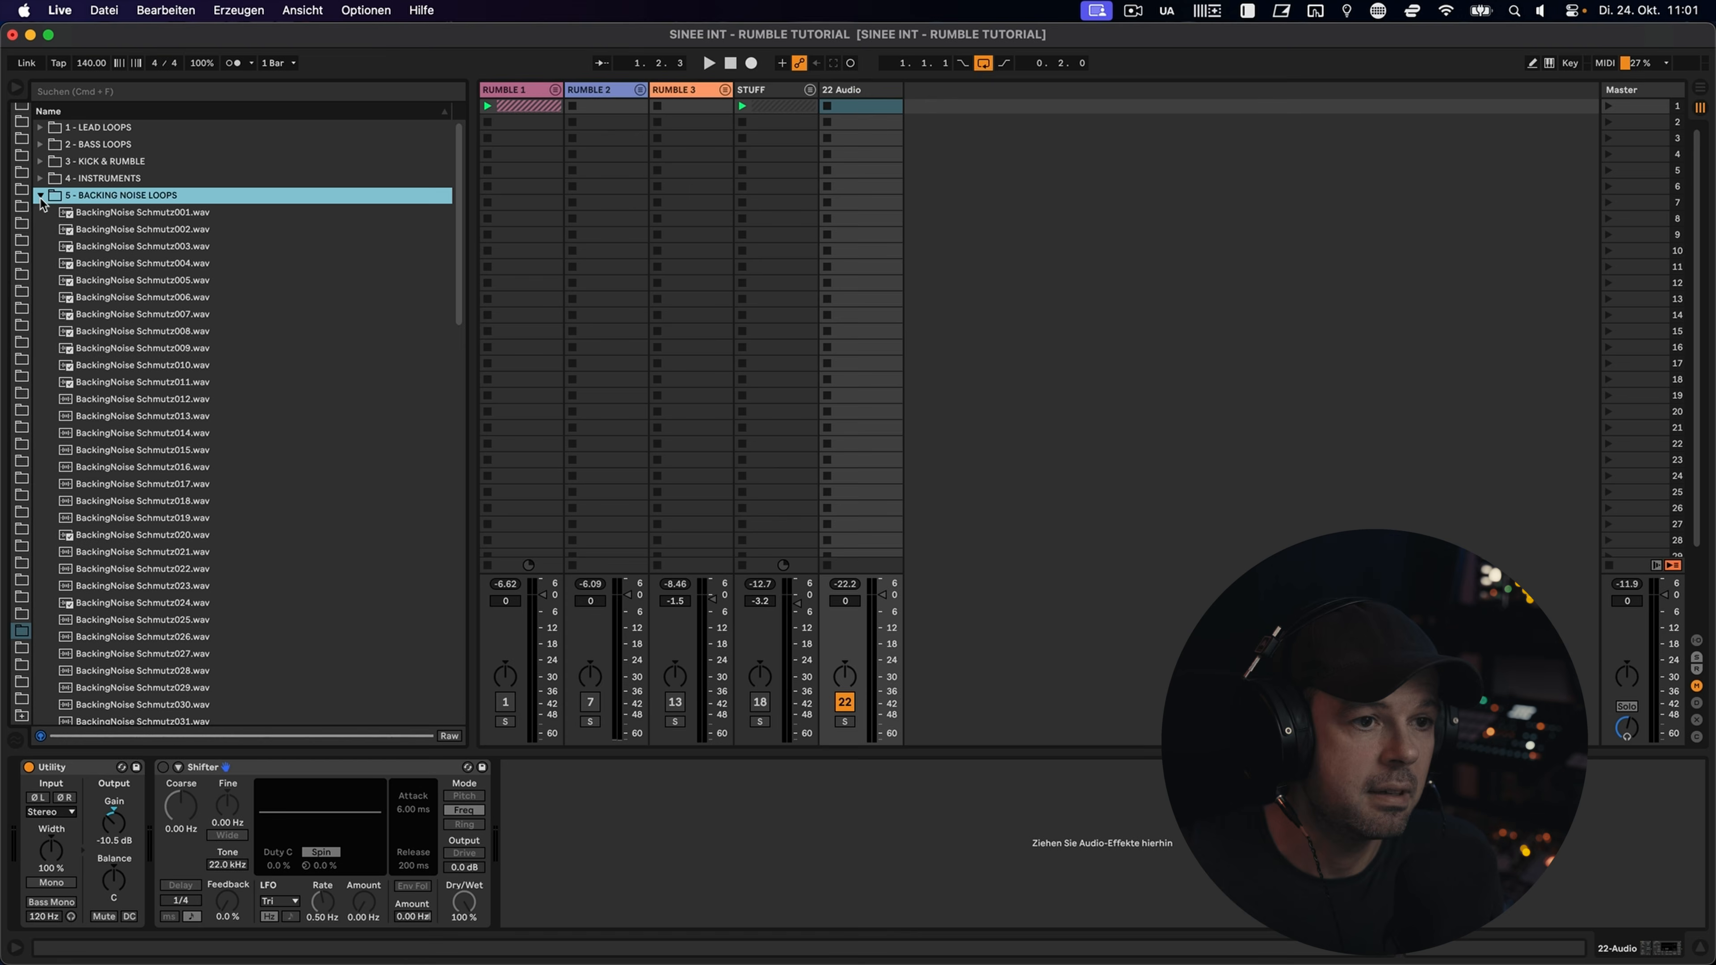
left_click(180, 214)
key("Down")
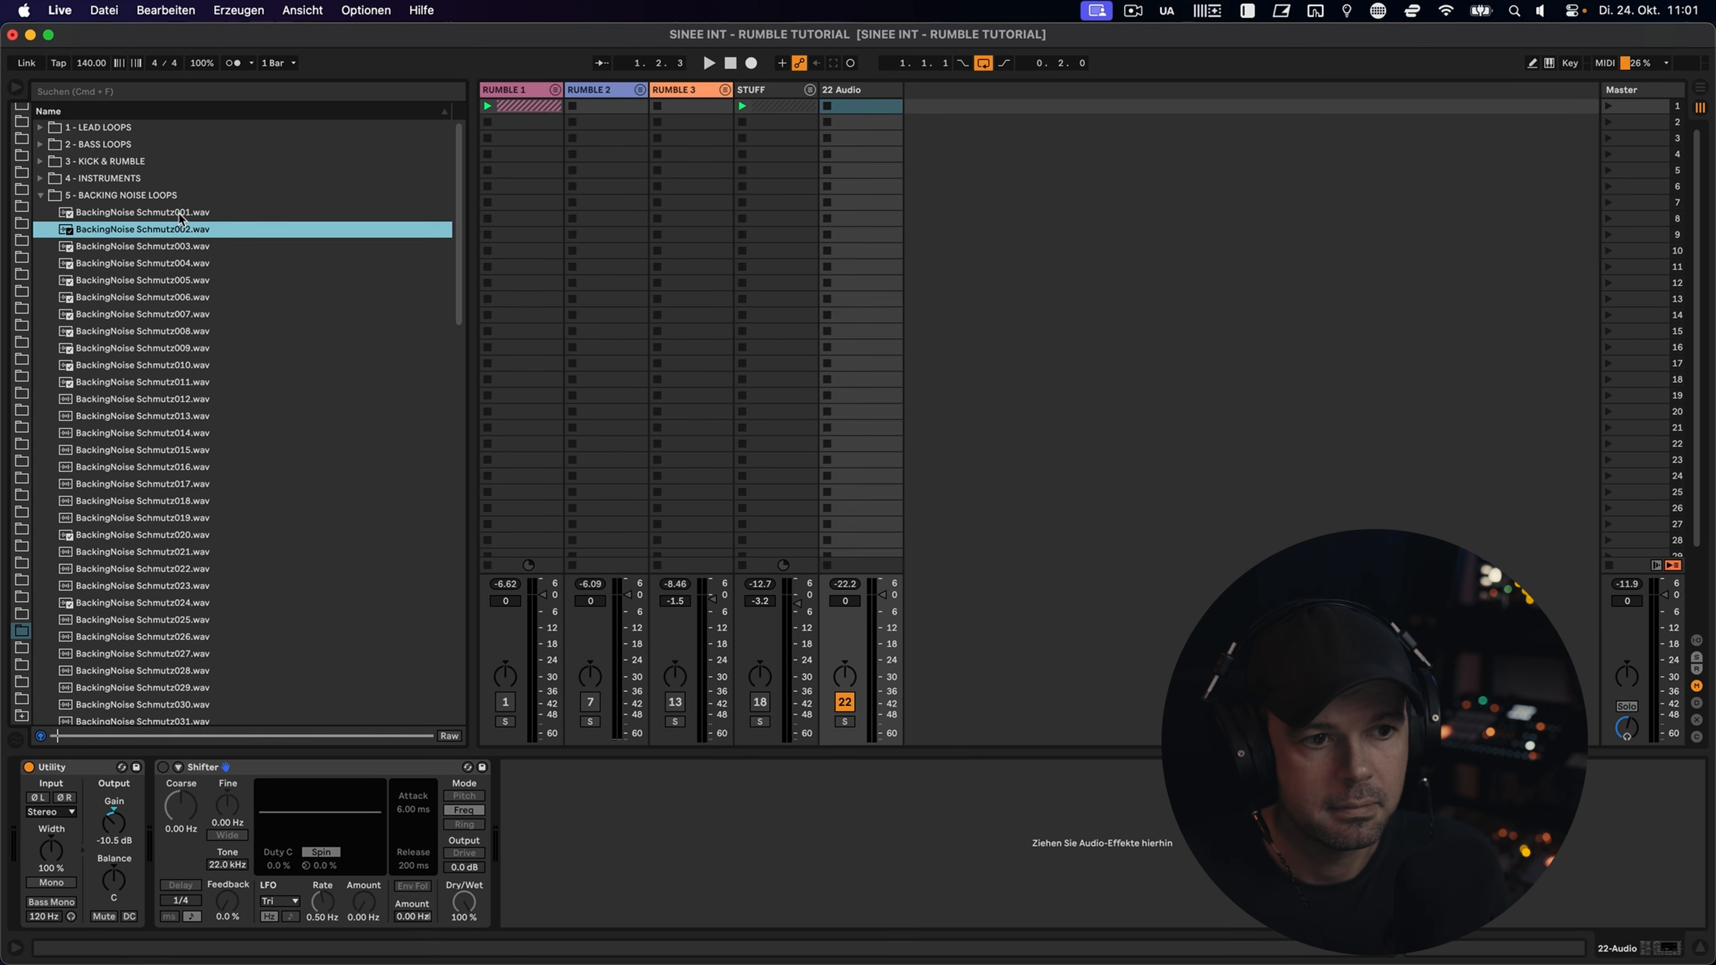
key("Down")
key("Down")
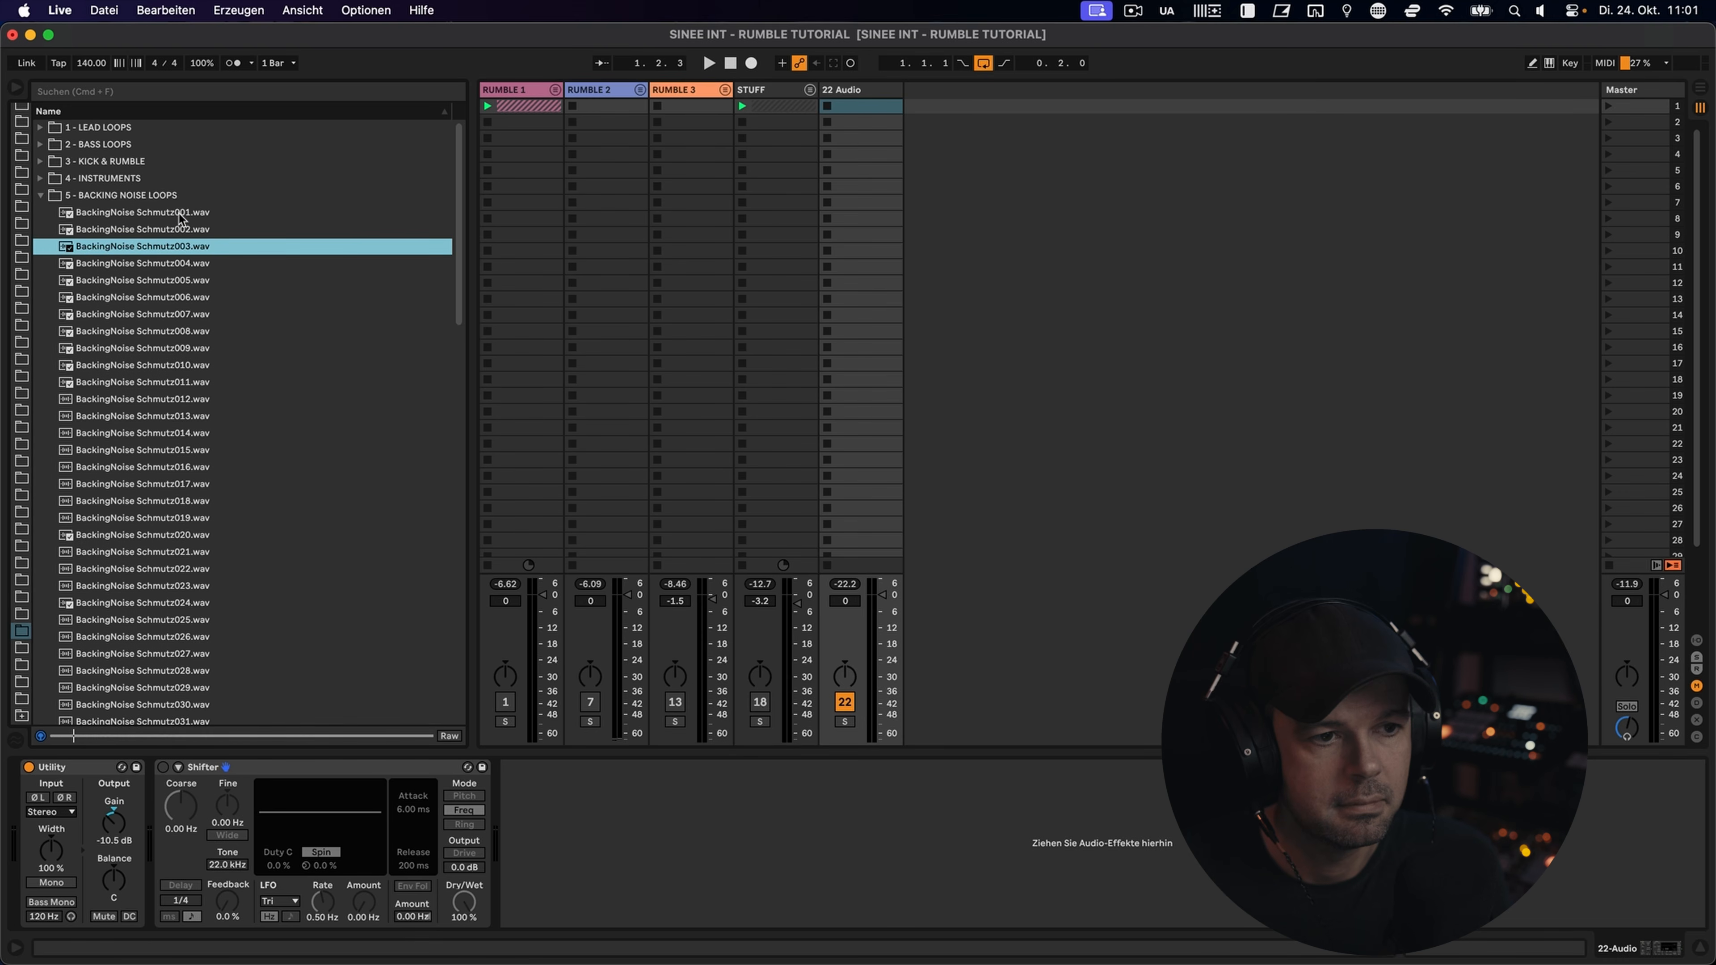
key("Down")
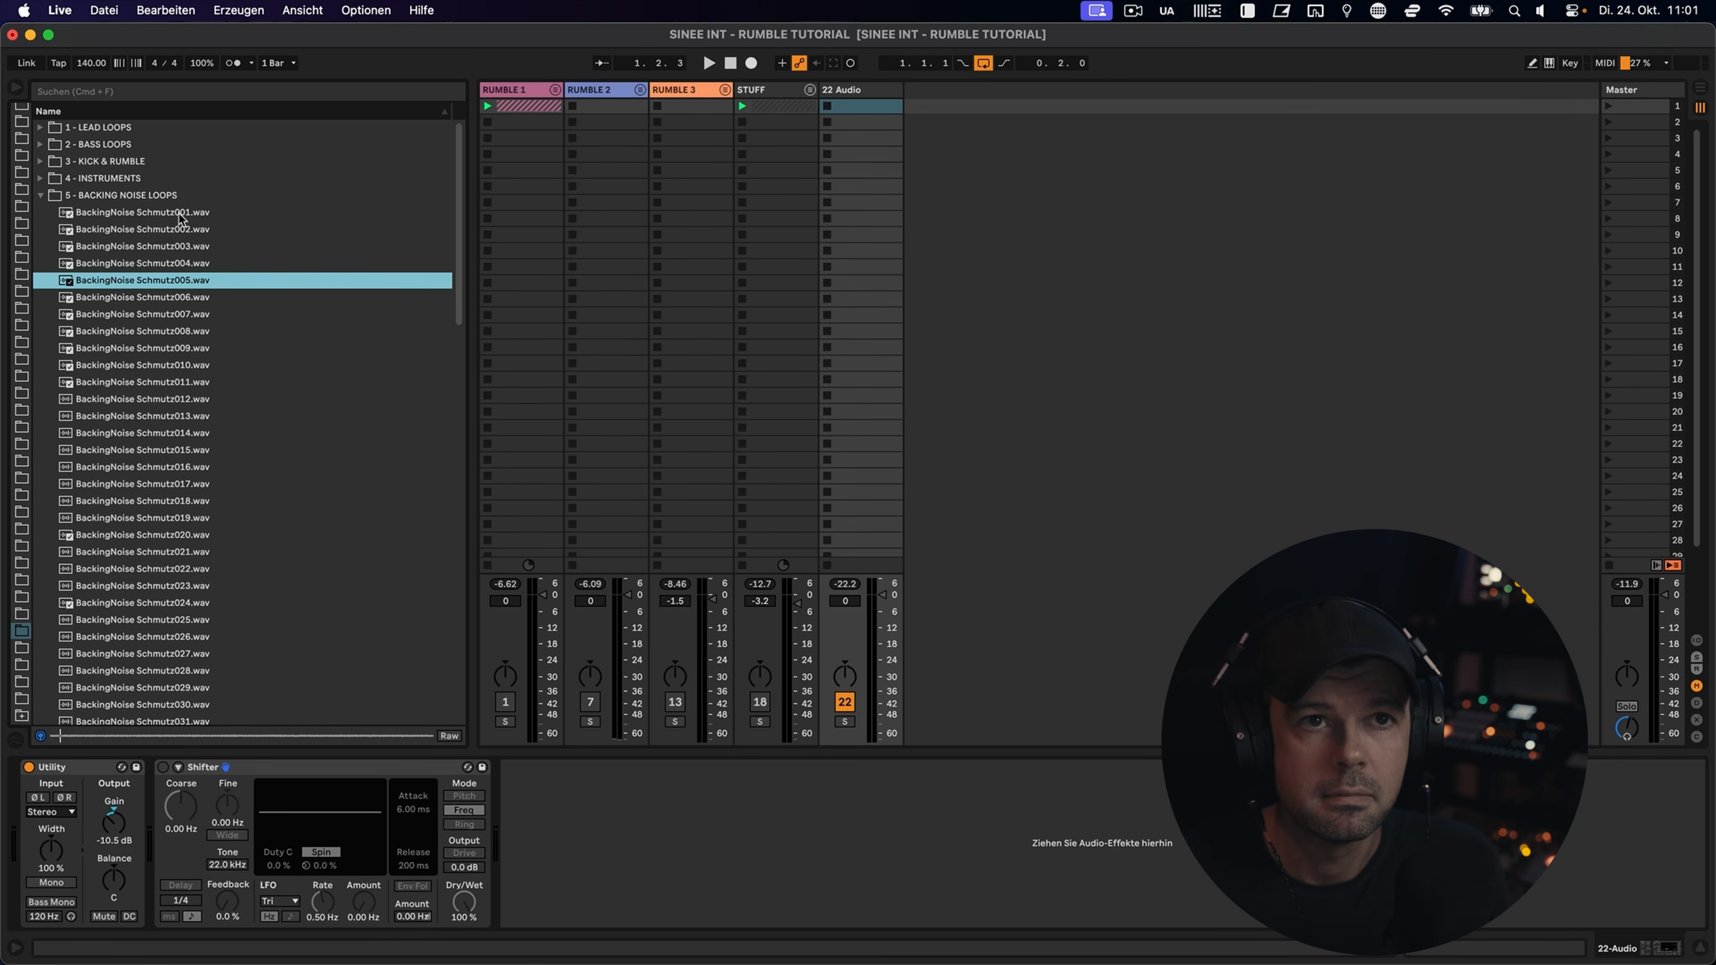
key("Down")
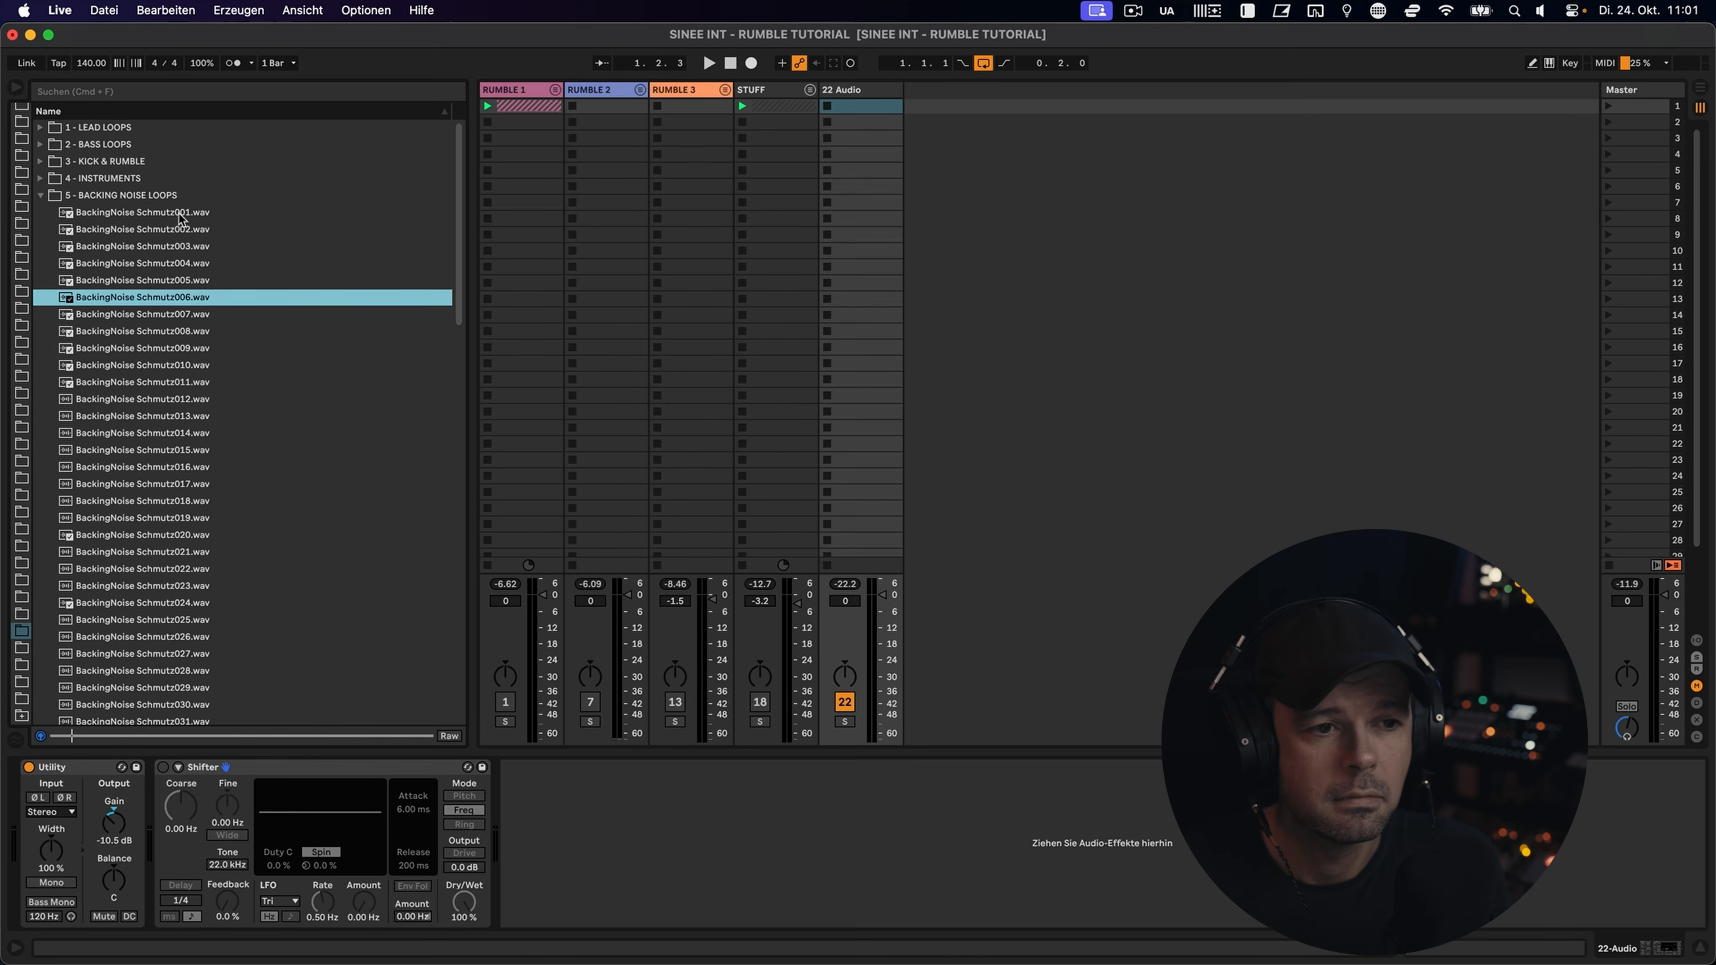
key("Down")
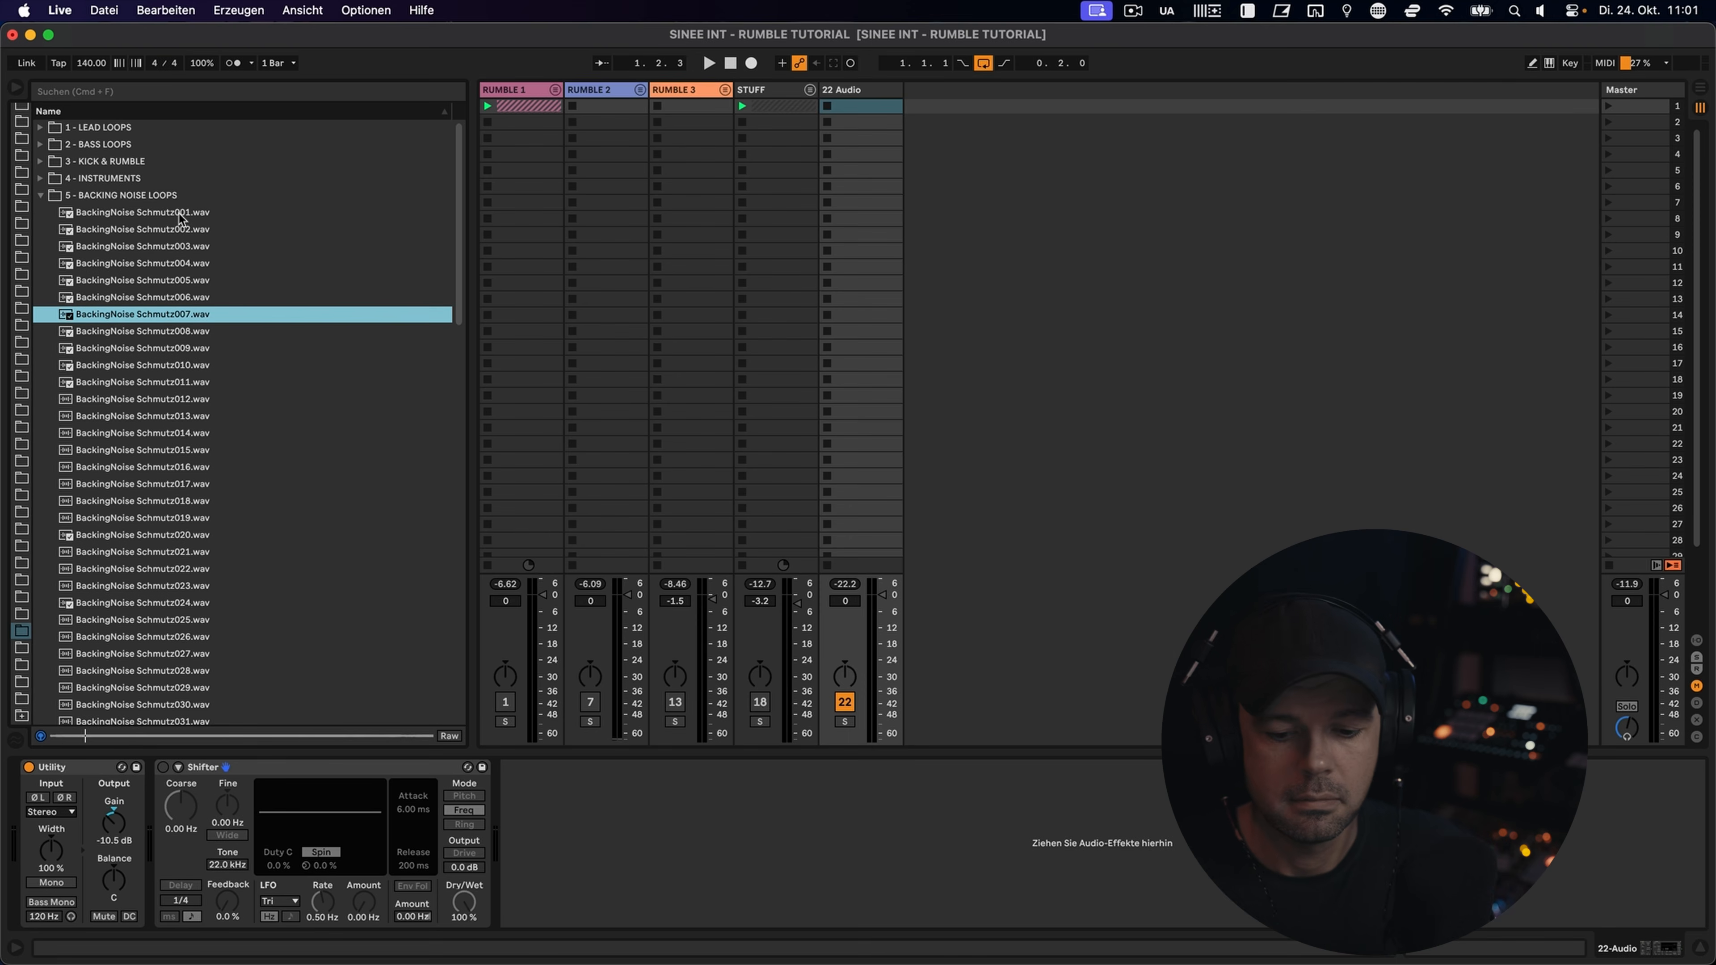
Step: Load BackingNoise Schmutz001.wav into the first clip slot of audio track 22 and play it with the master spectrum analyzer shown
left_click(144, 195)
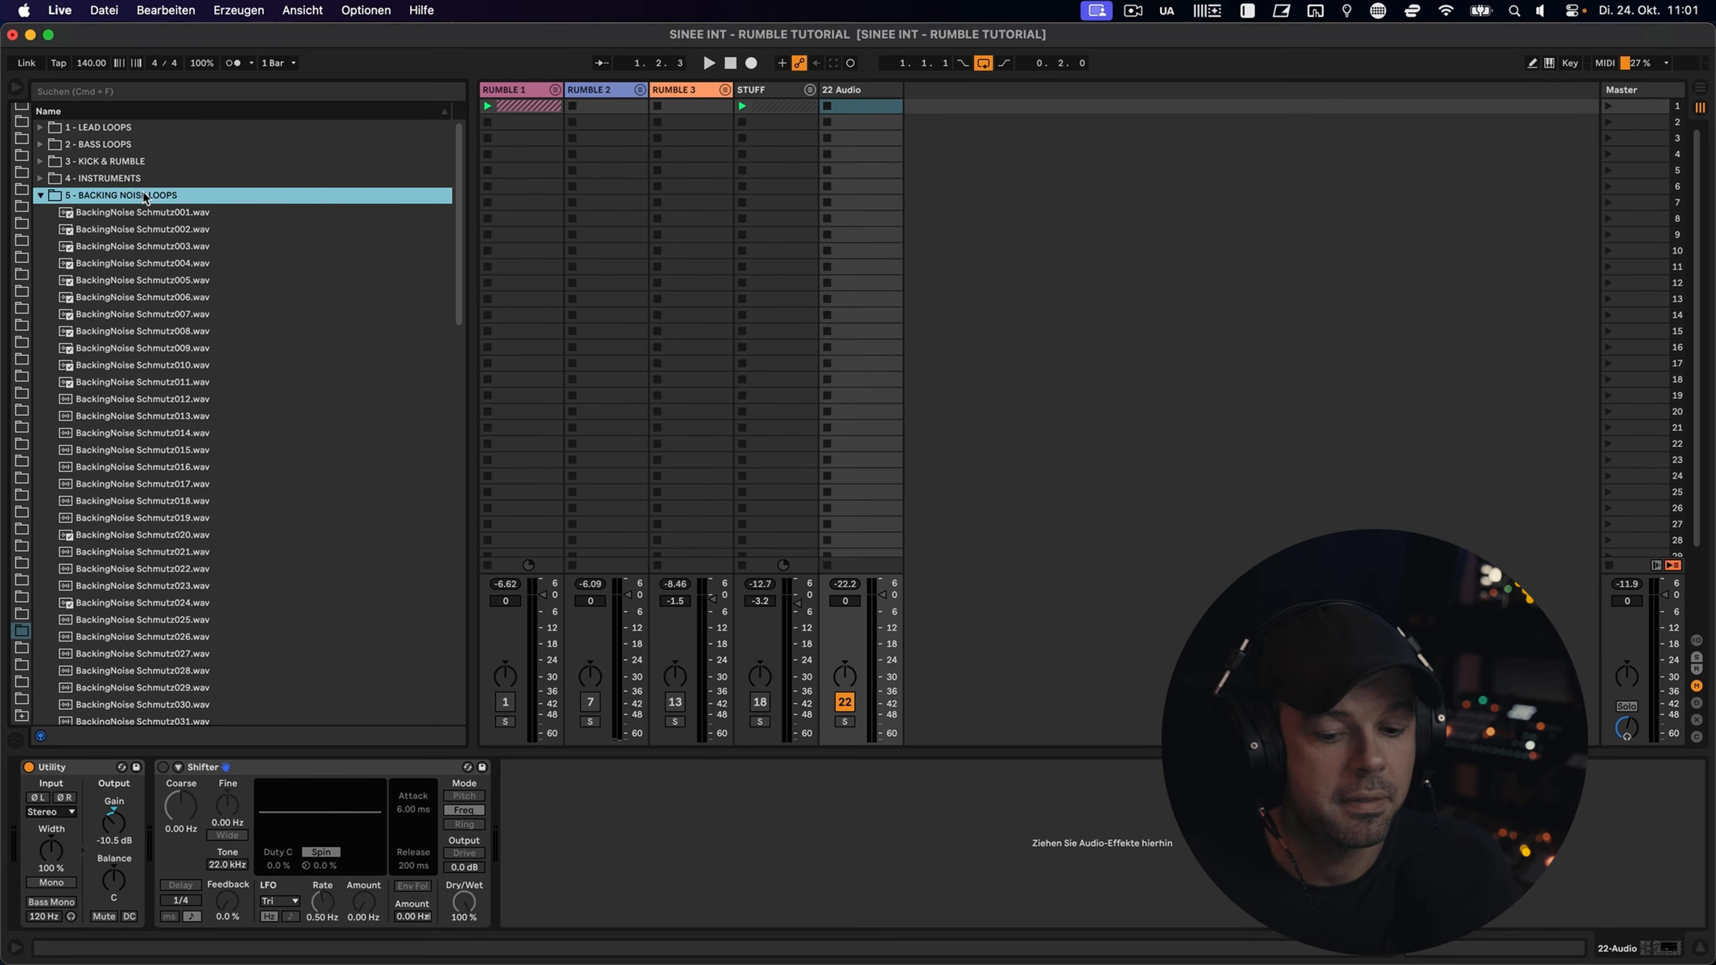
left_click_drag(143, 211, 838, 107)
left_click(827, 107)
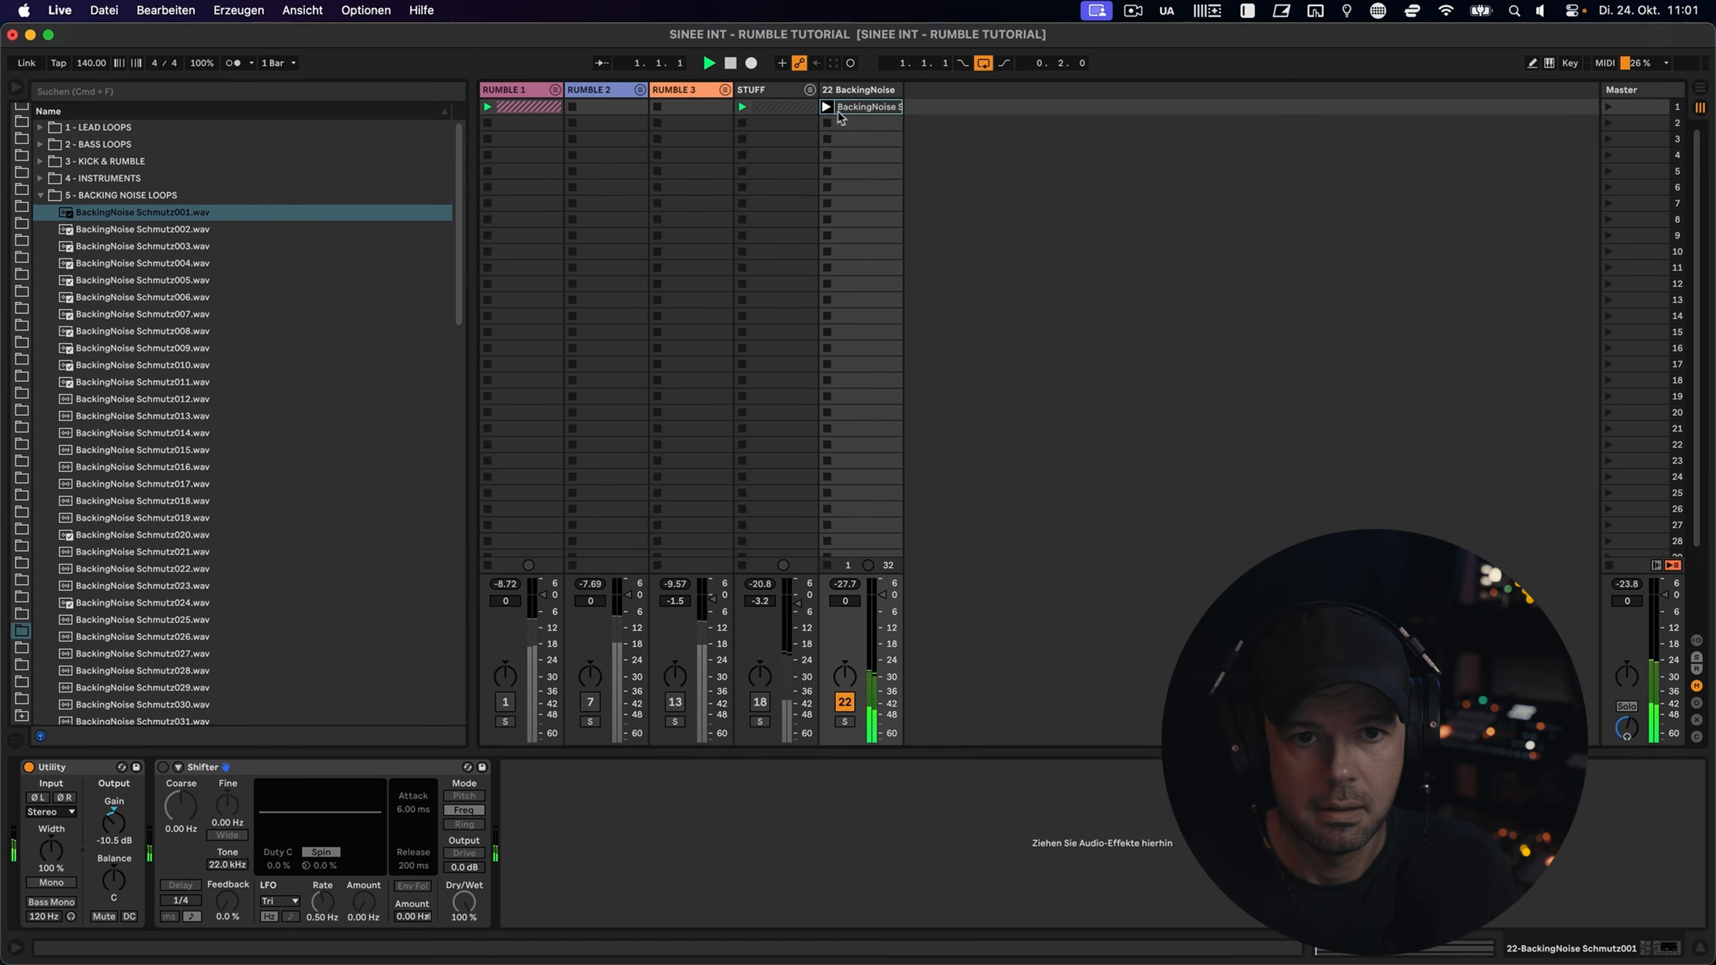
key("super+alt+p")
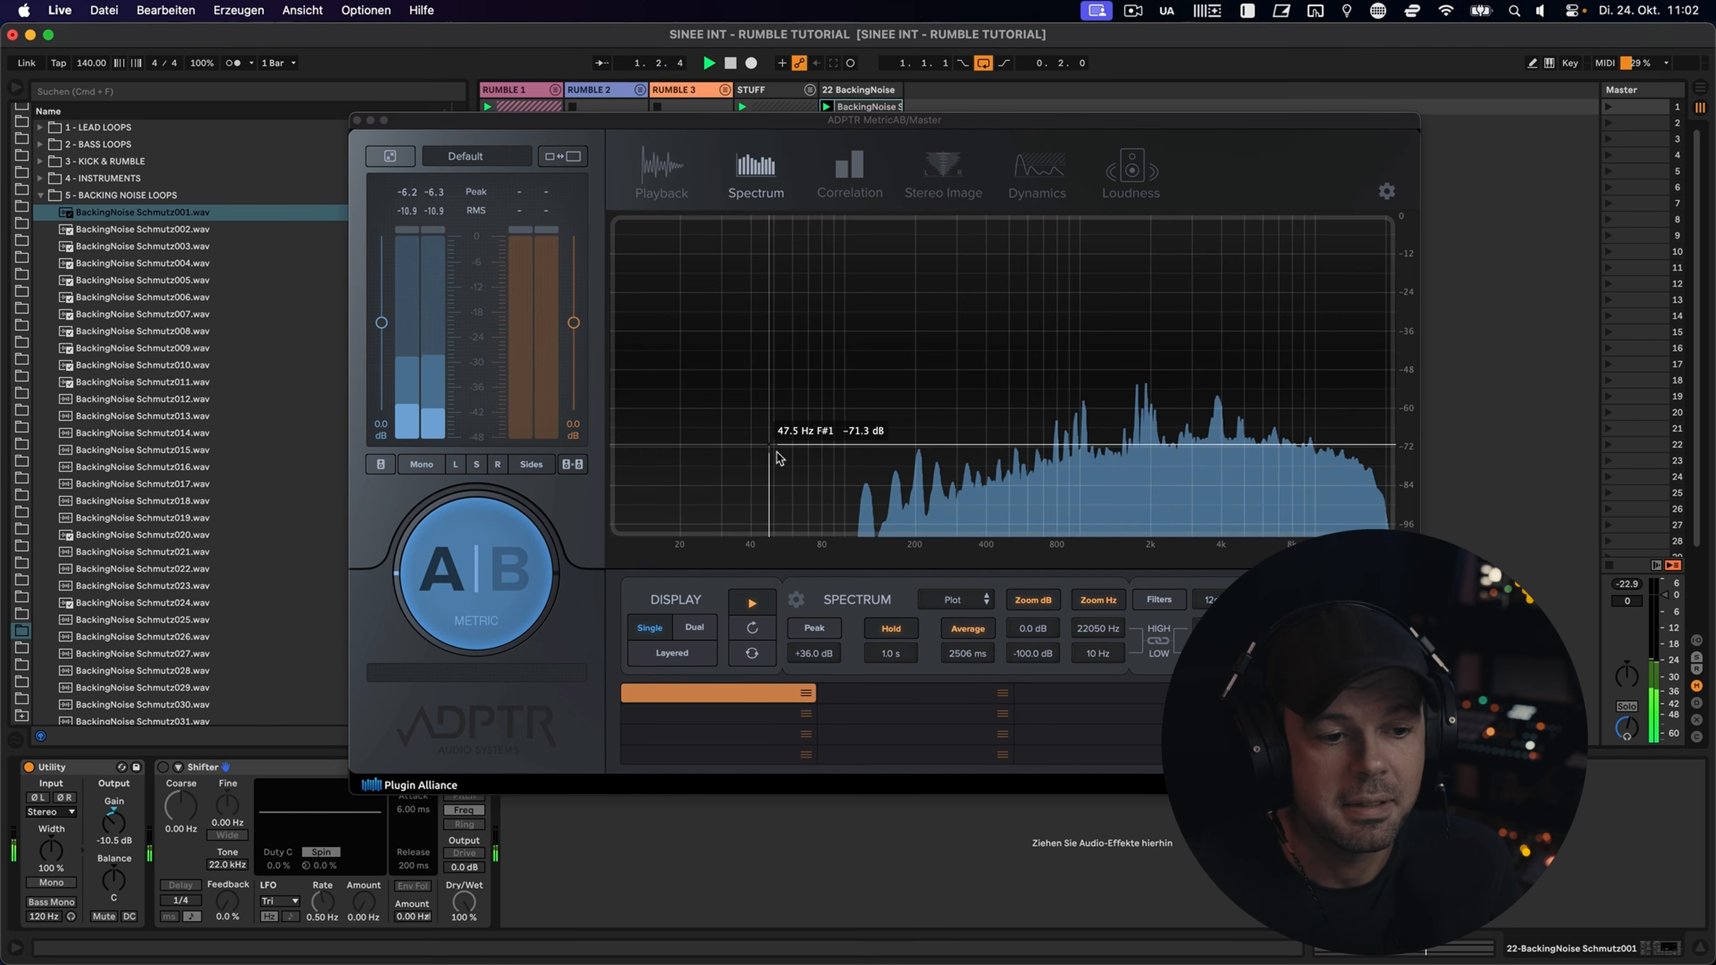
Step: Enable the Shifter on track 22 and lower its Coarse frequency to -2.76 kHz to fill the low end
left_click(164, 767)
left_click_drag(183, 805, 183, 828)
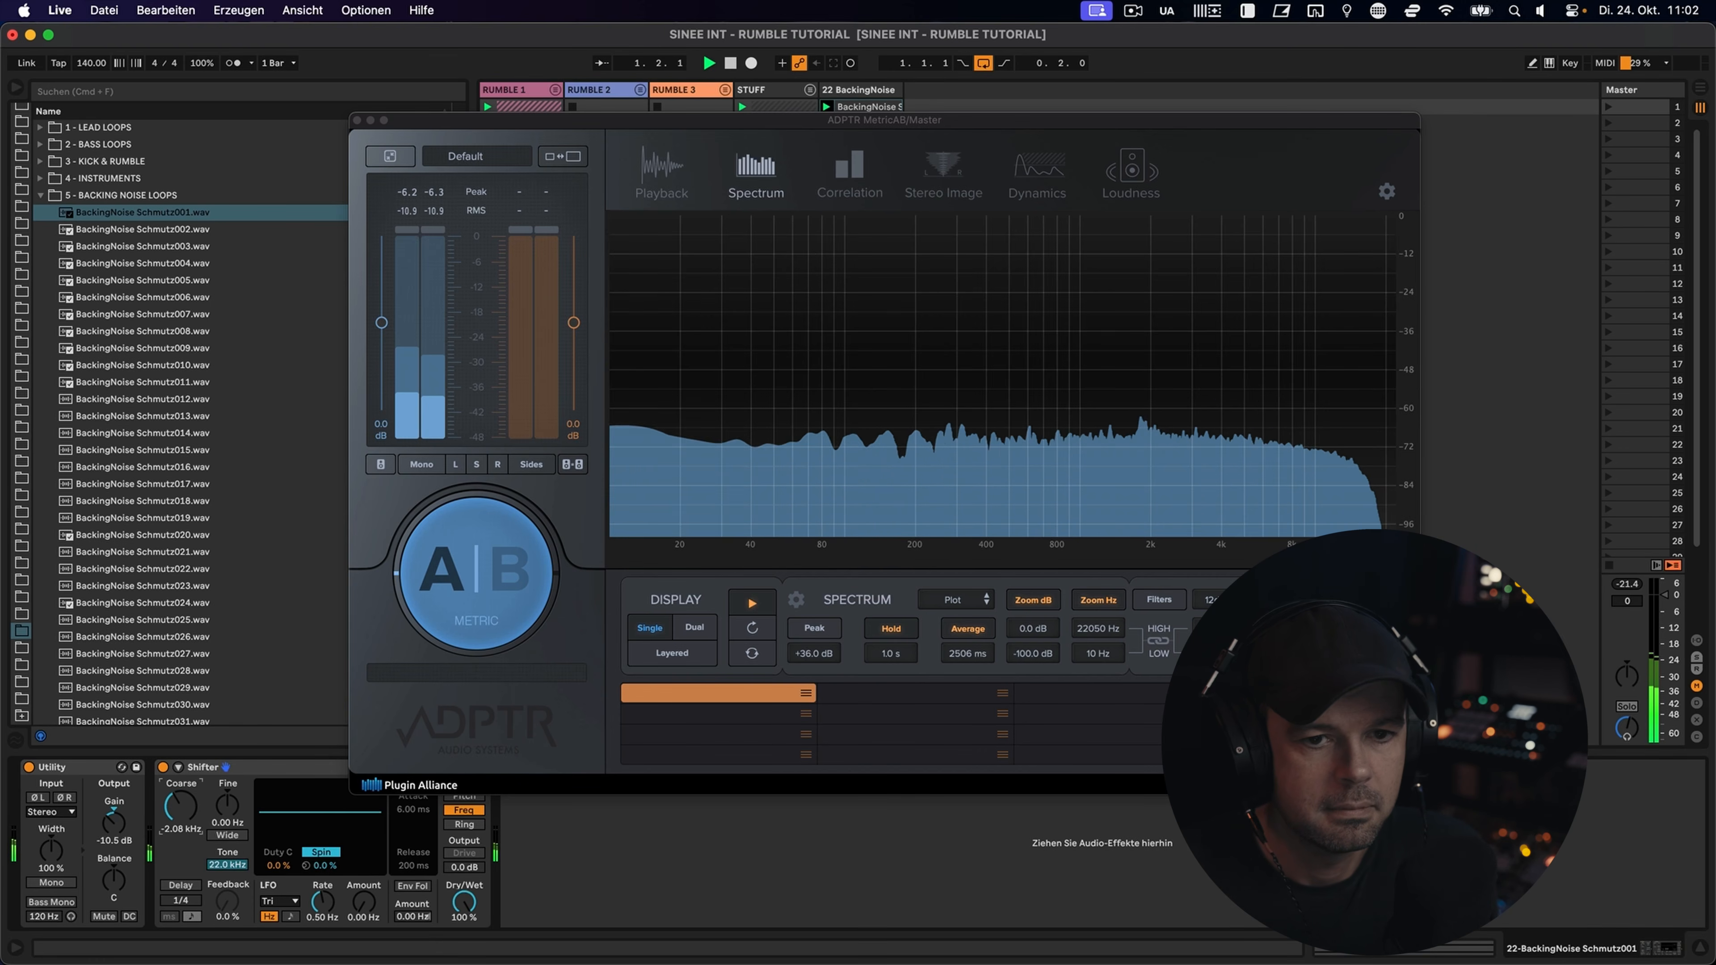
left_click_drag(183, 829, 183, 835)
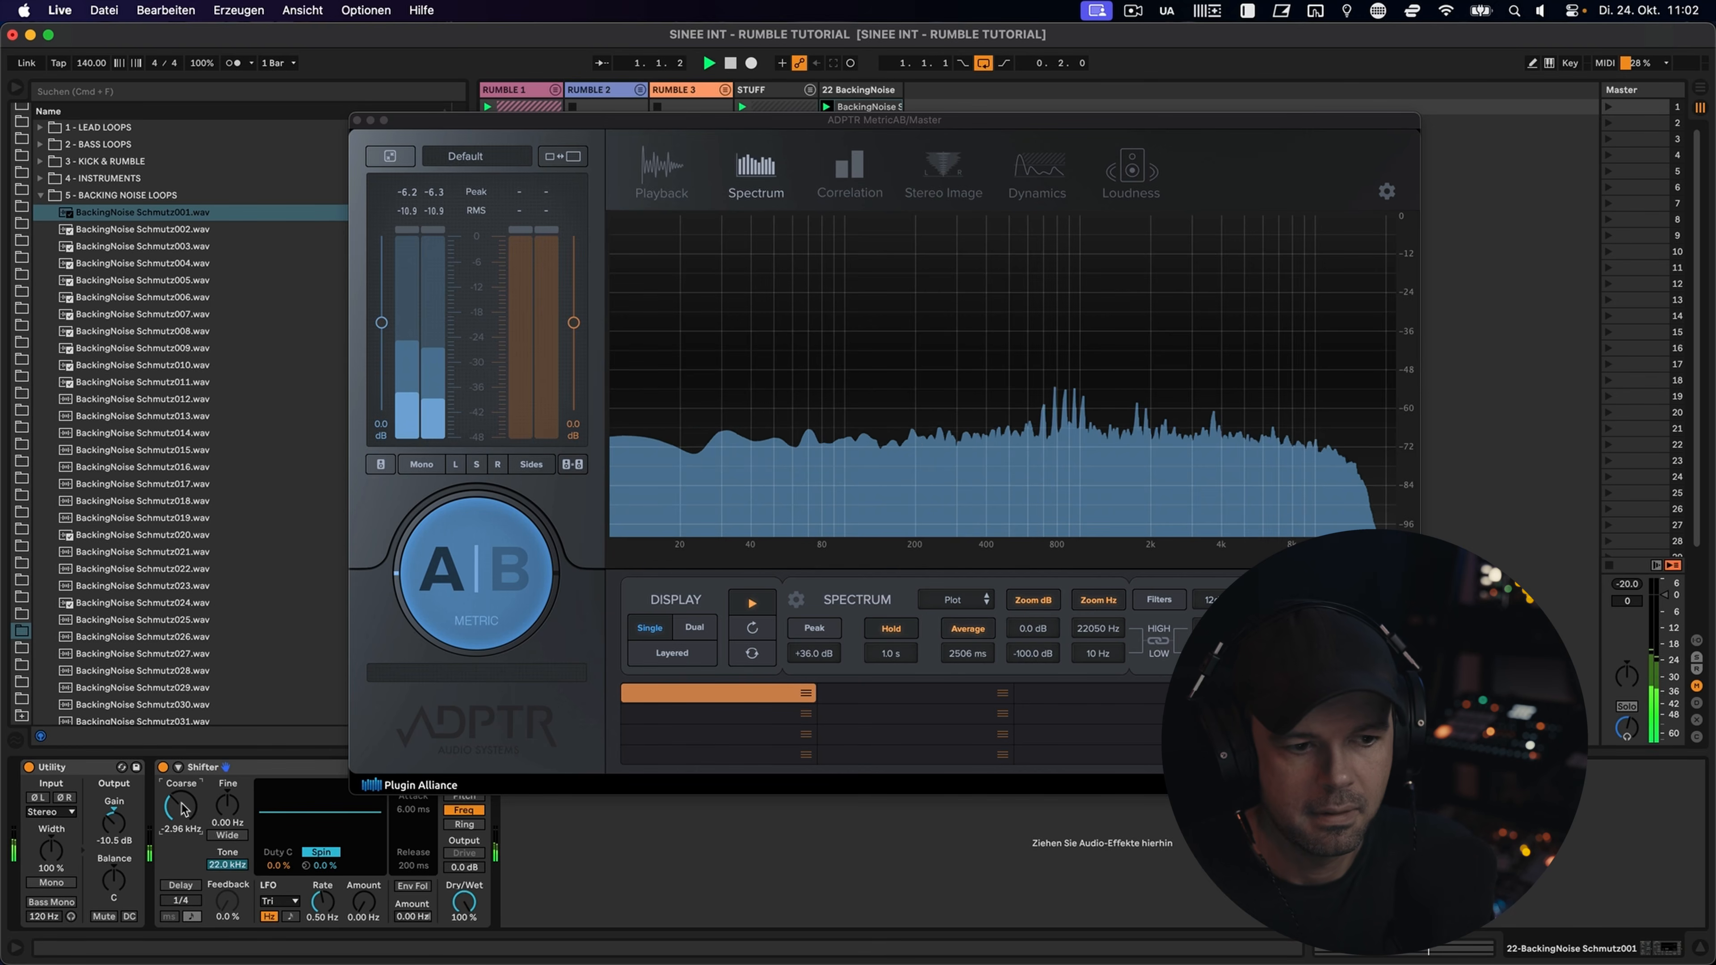
left_click_drag(182, 808, 182, 807)
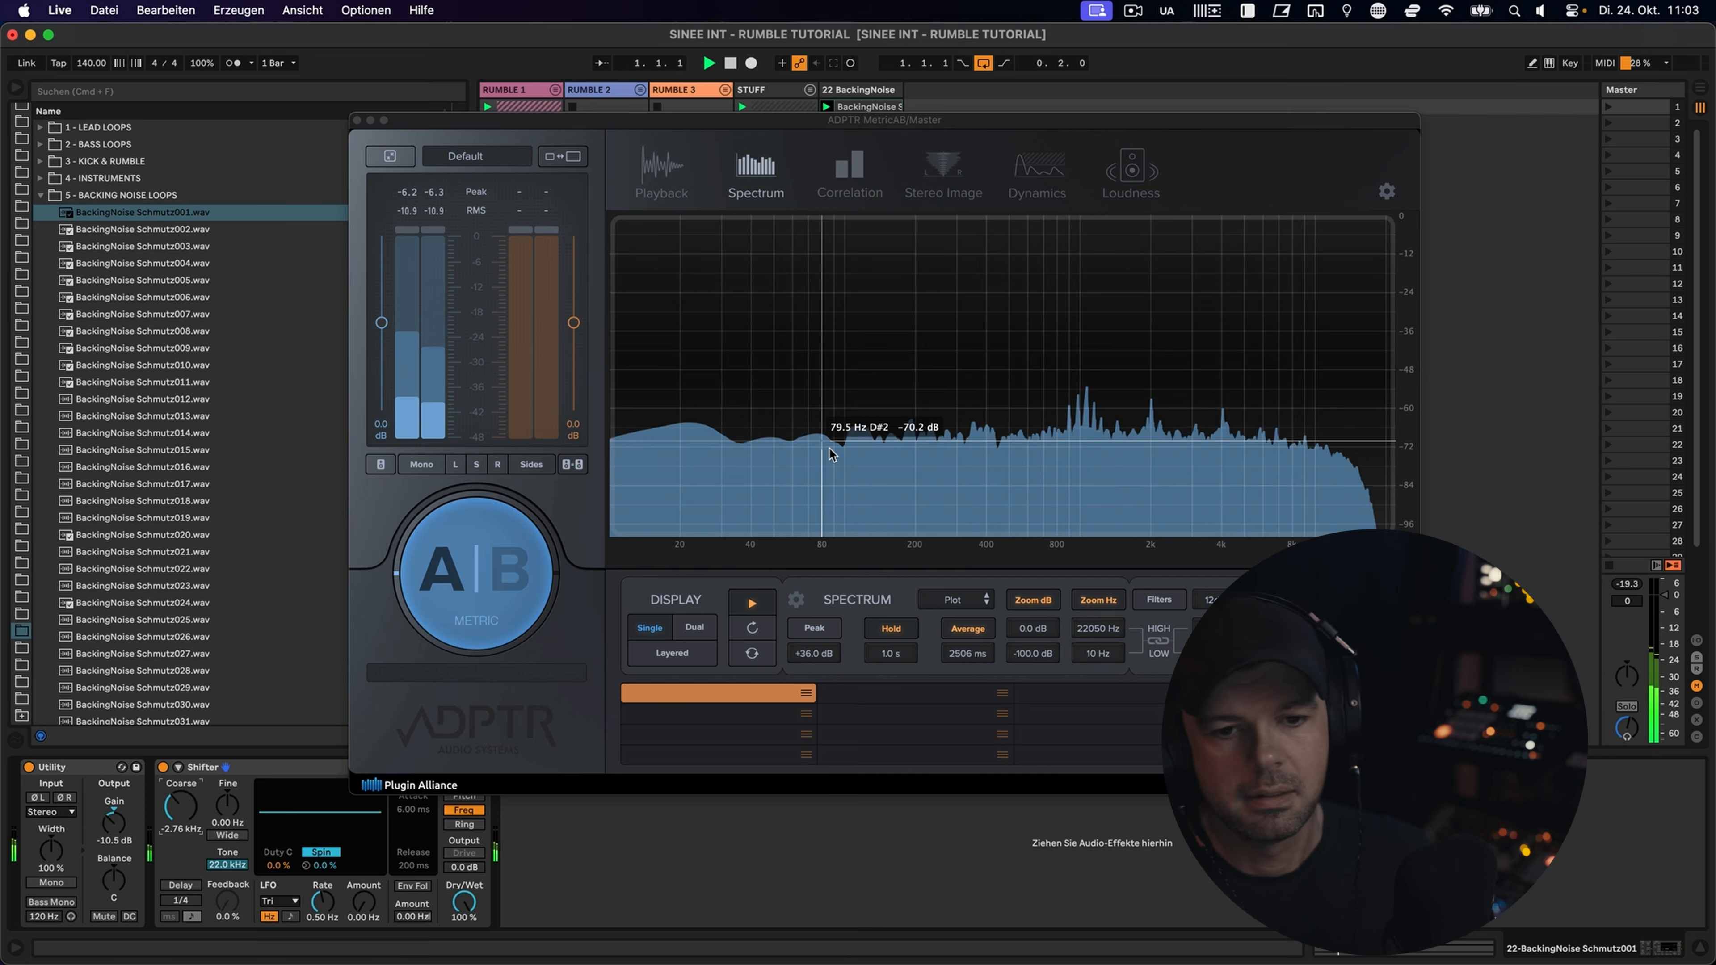
Step: Stop playback and delete the 22 BackingNoise track
key("space")
left_click(852, 96)
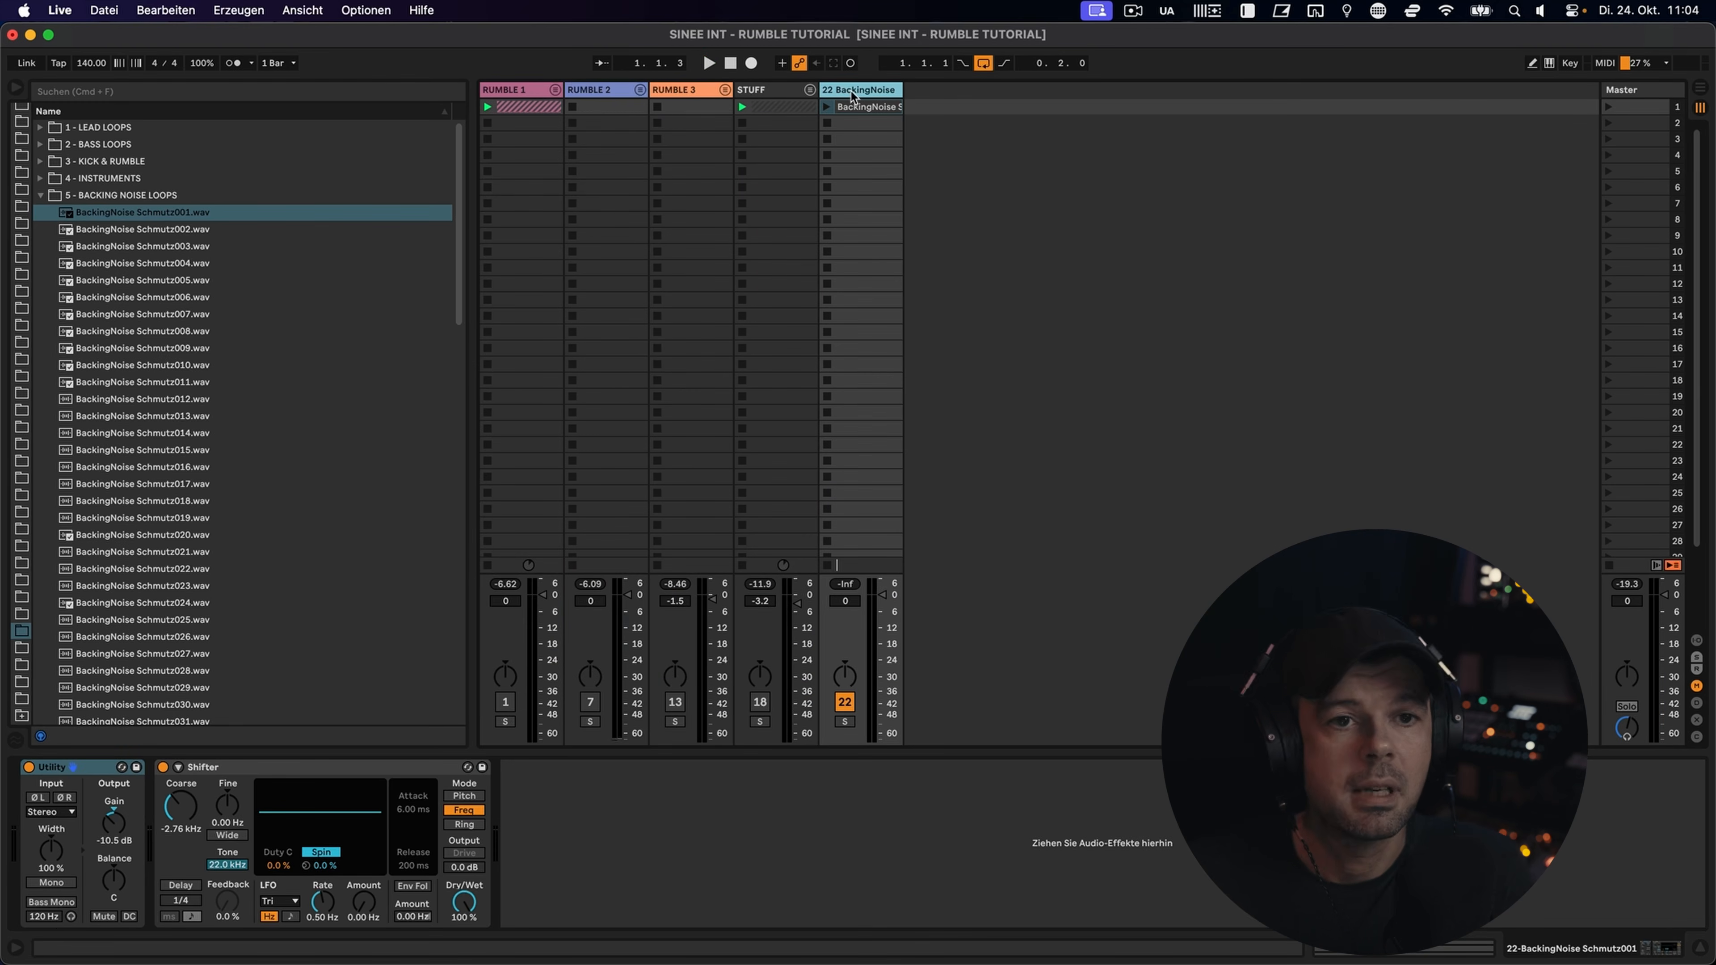
key("Delete")
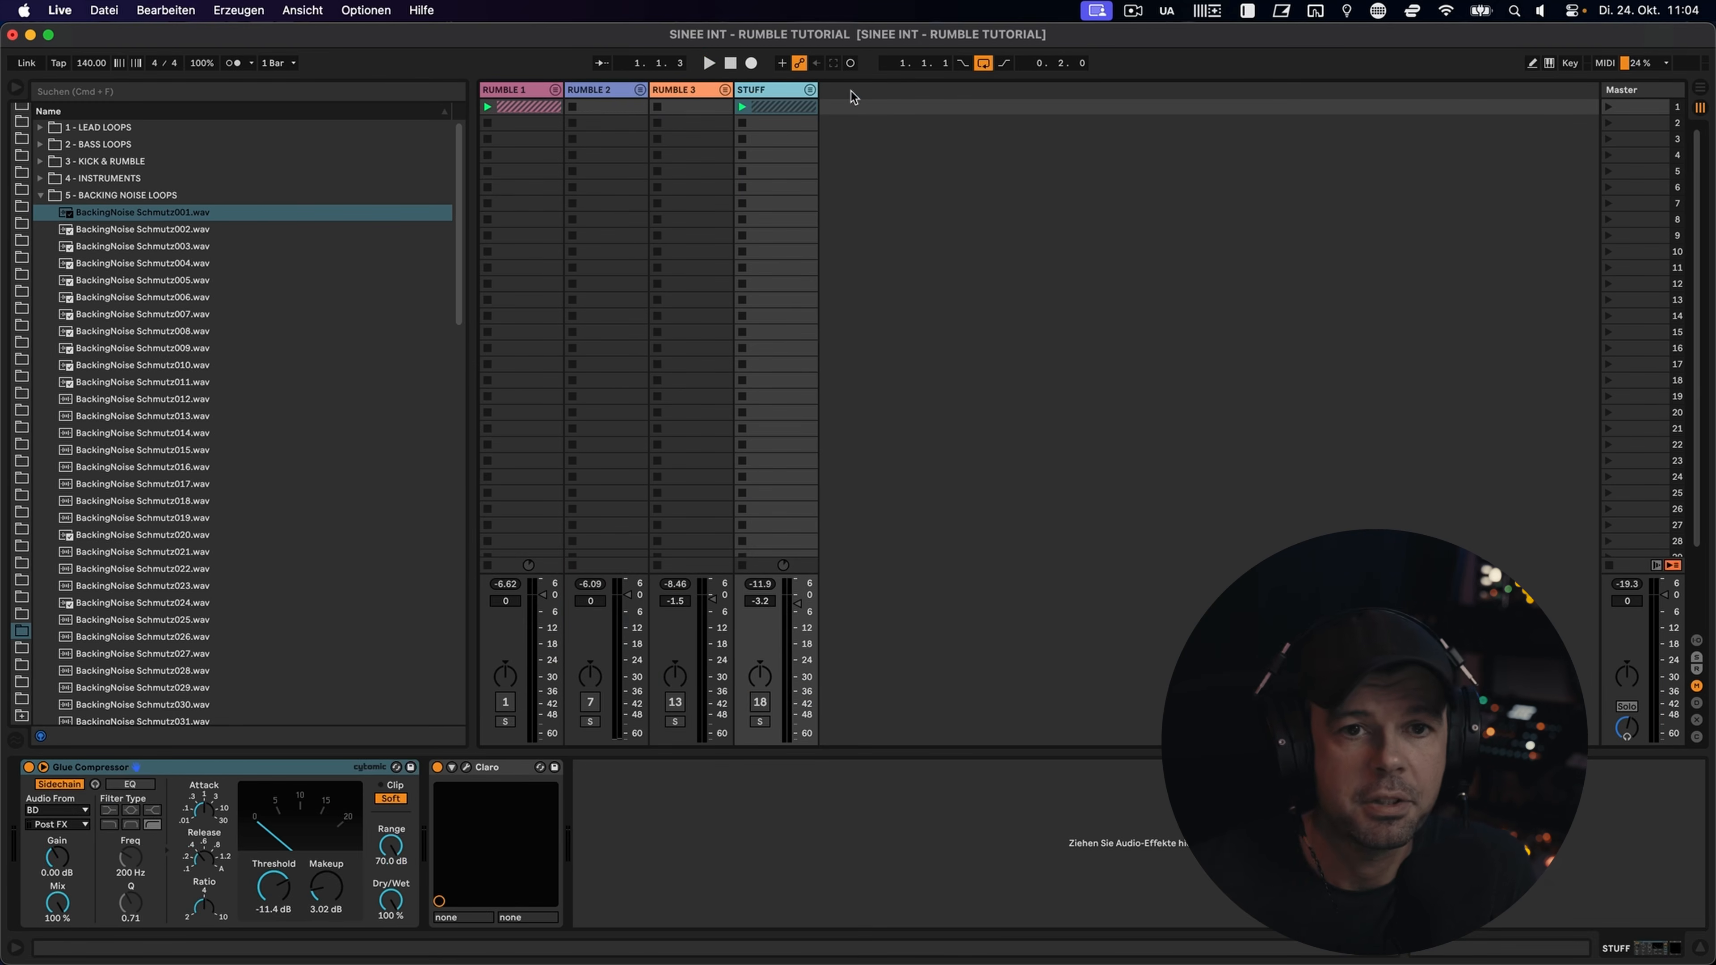
Step: Switch to the arrangement, unfold the RUMBLE 1 group and show the Shifter on the BackingNoise Parts01 track
key("Tab")
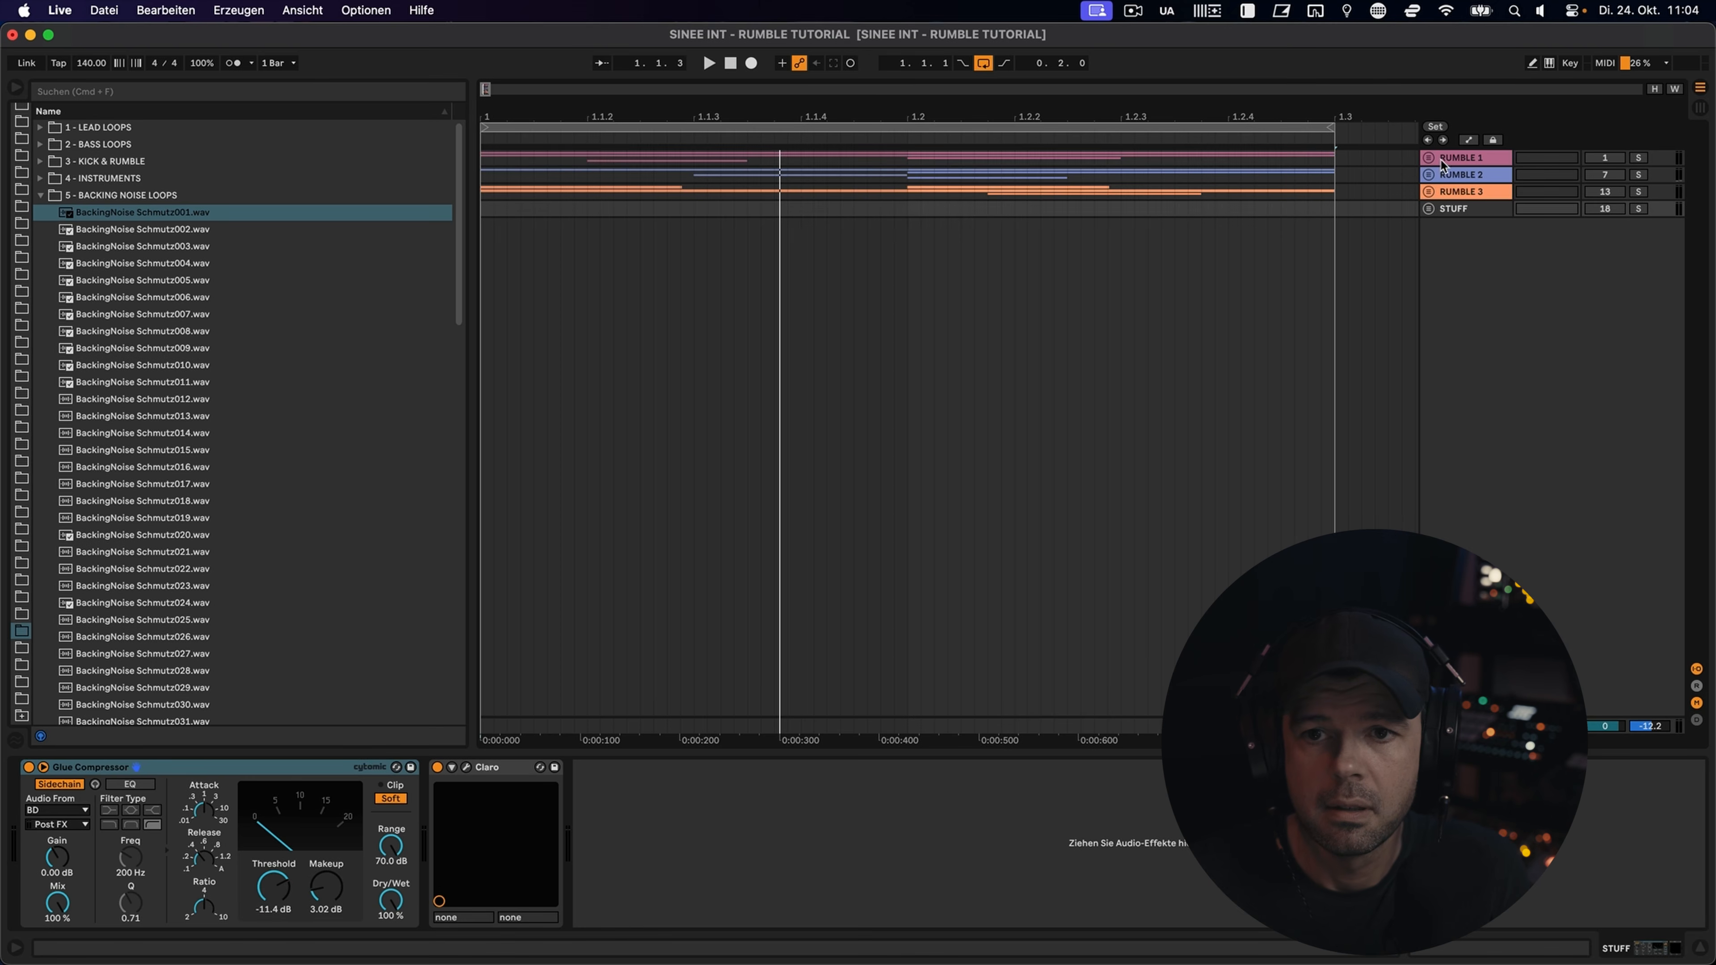
left_click(1428, 158)
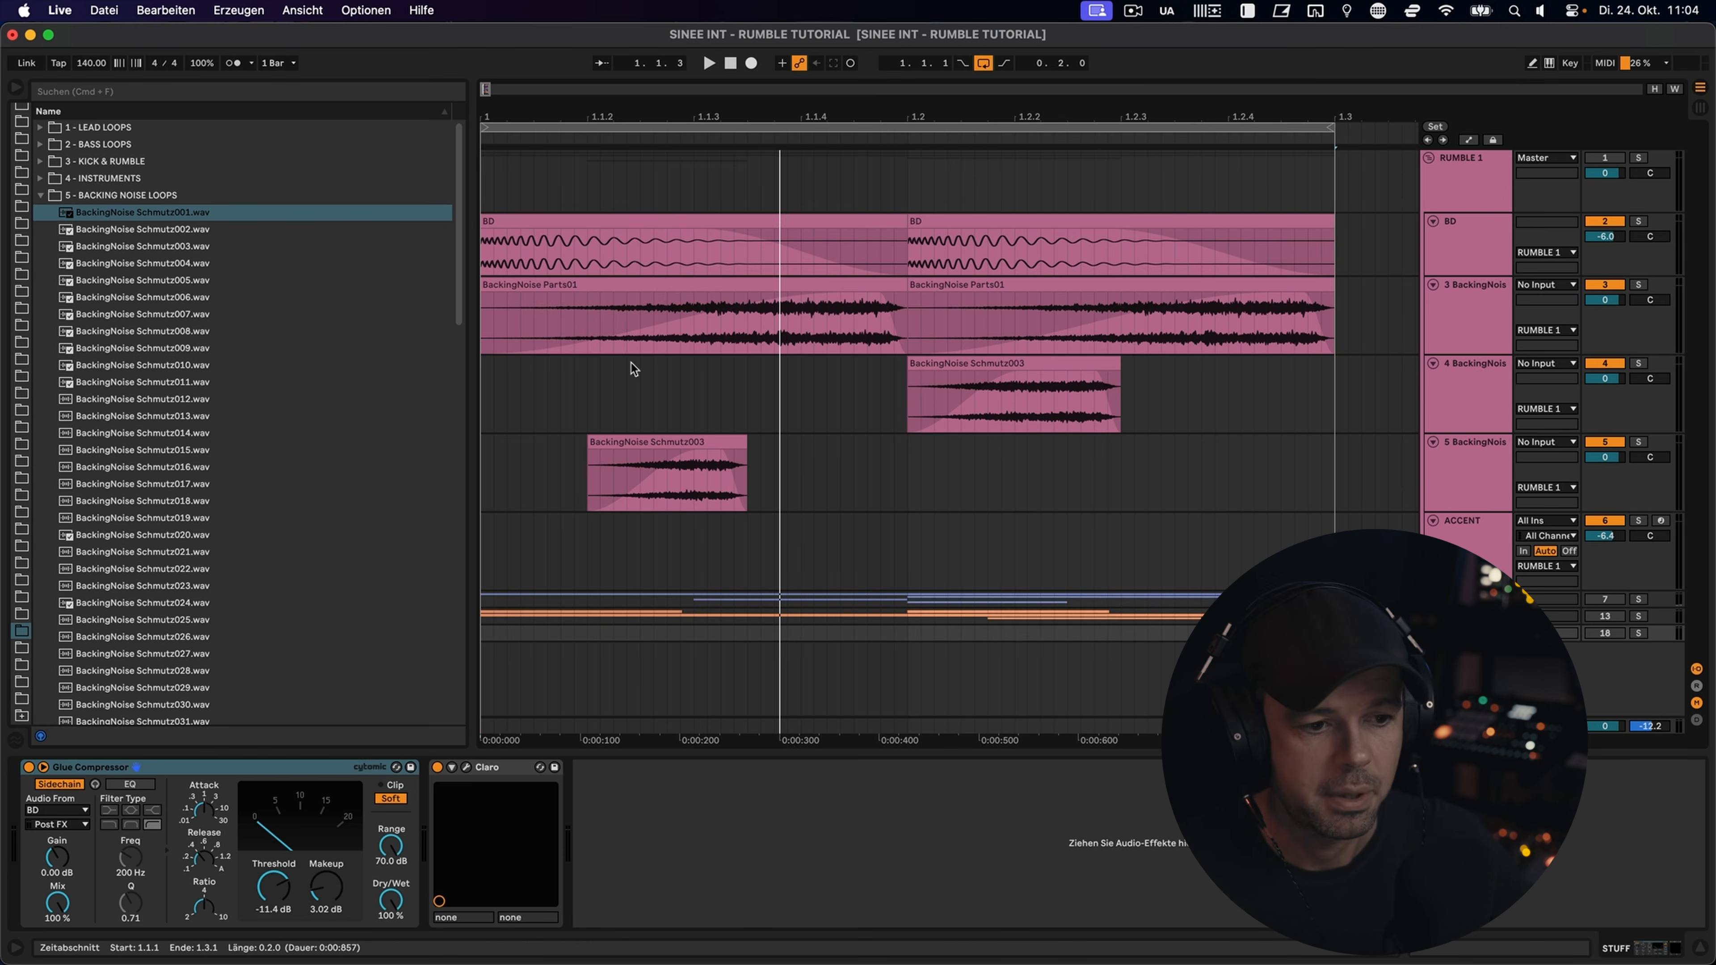
left_click(1440, 310)
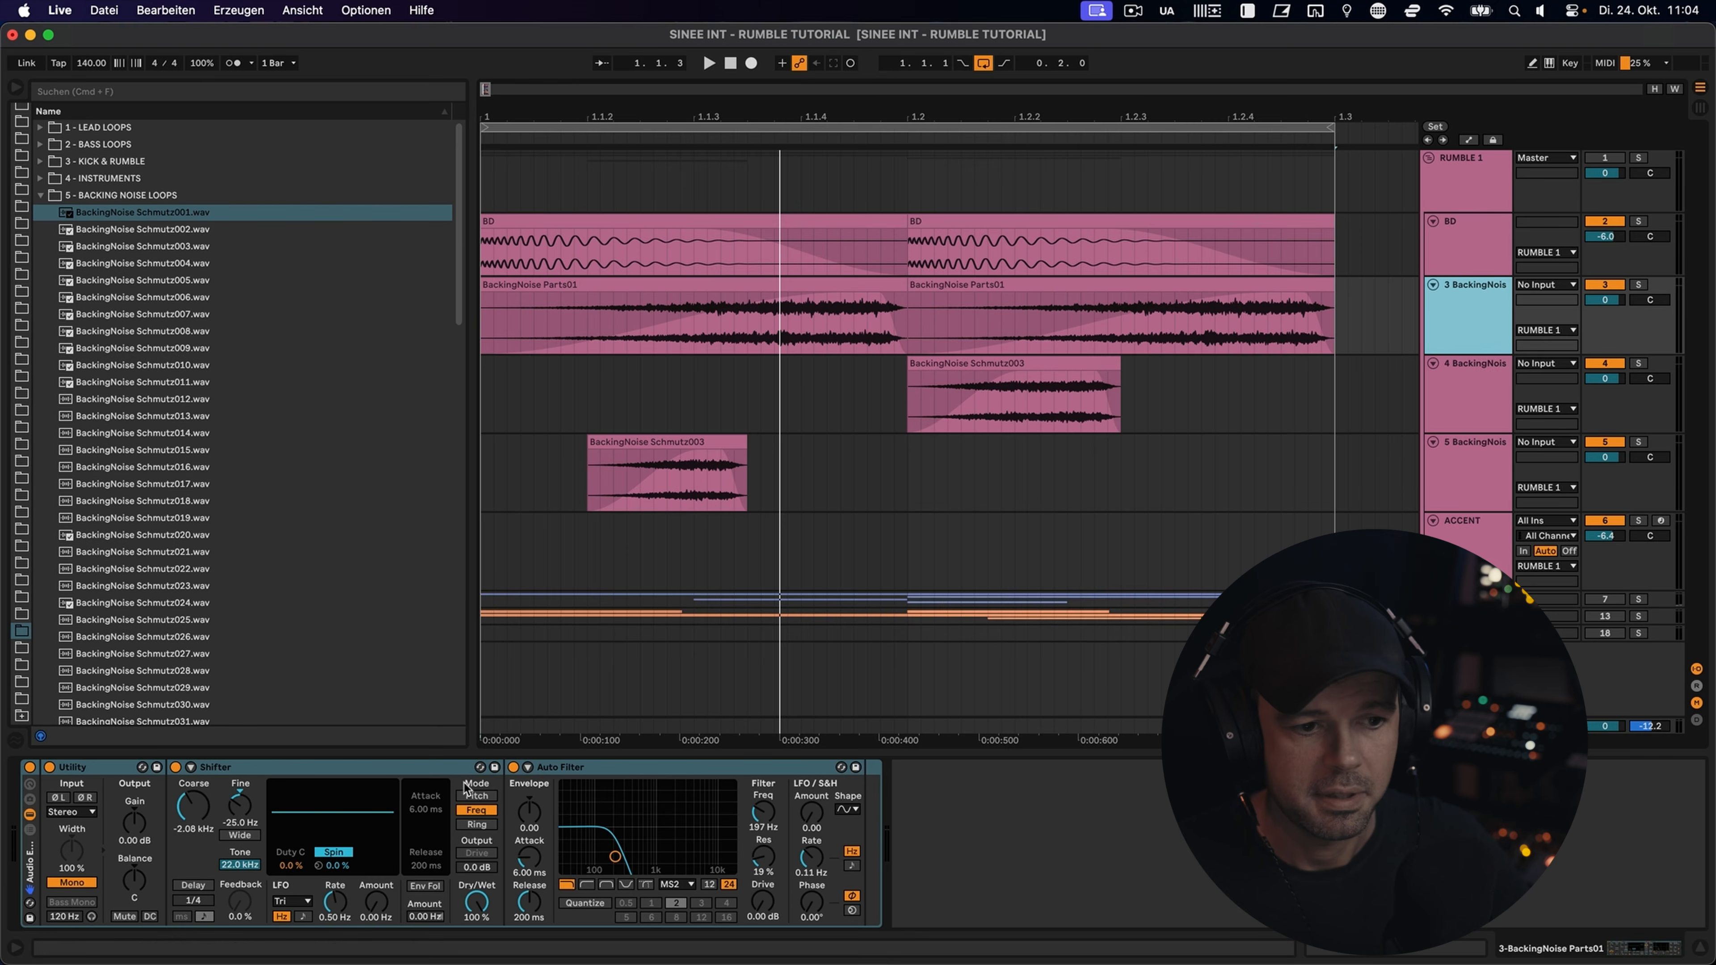
left_click(259, 771)
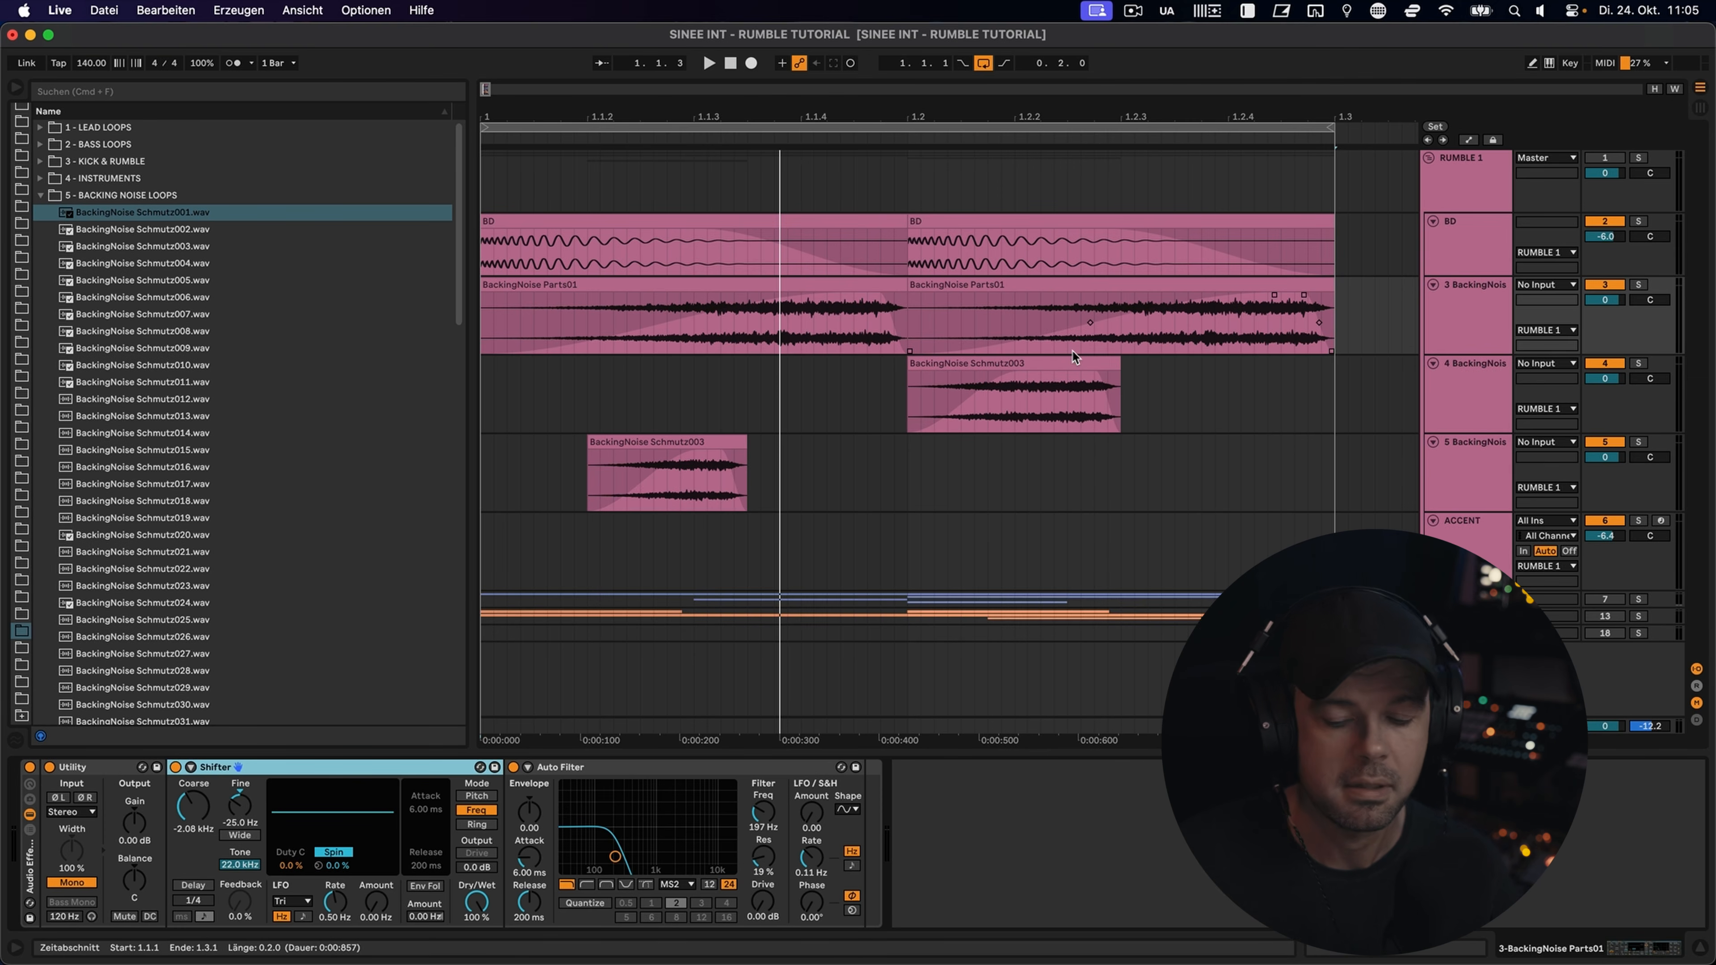
Step: Listen to the soloed BackingNoise Parts01 track while examining its Shifter and Auto Filter settings
key("space")
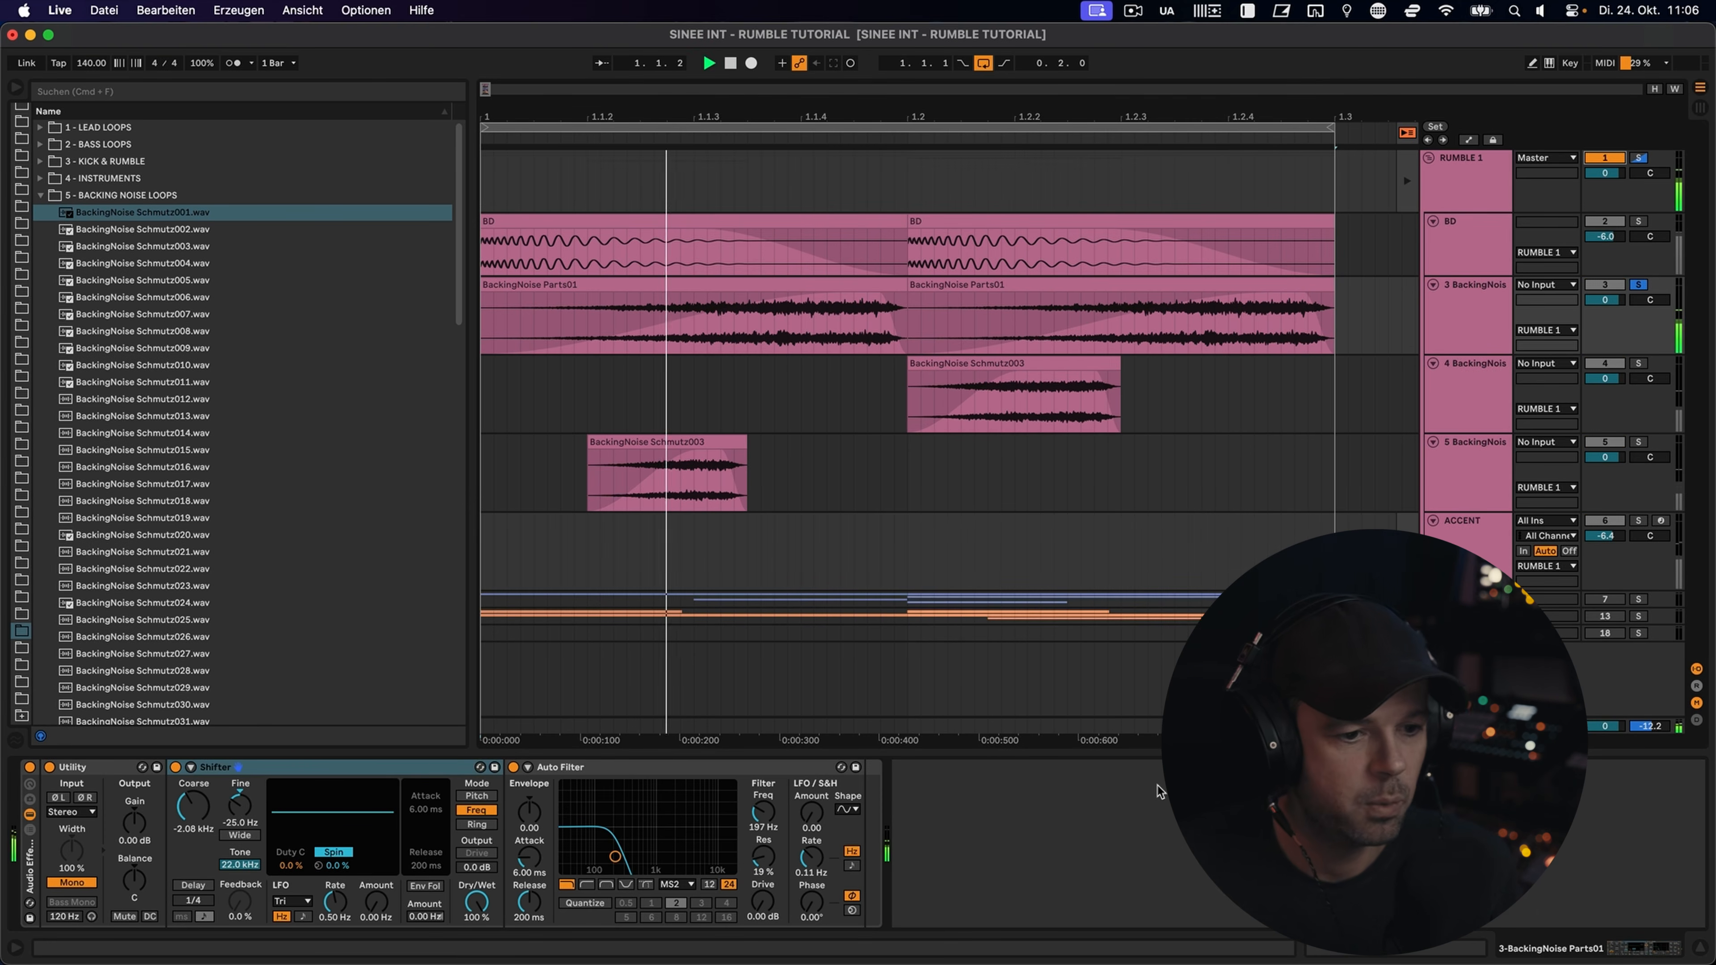
left_click(399, 771)
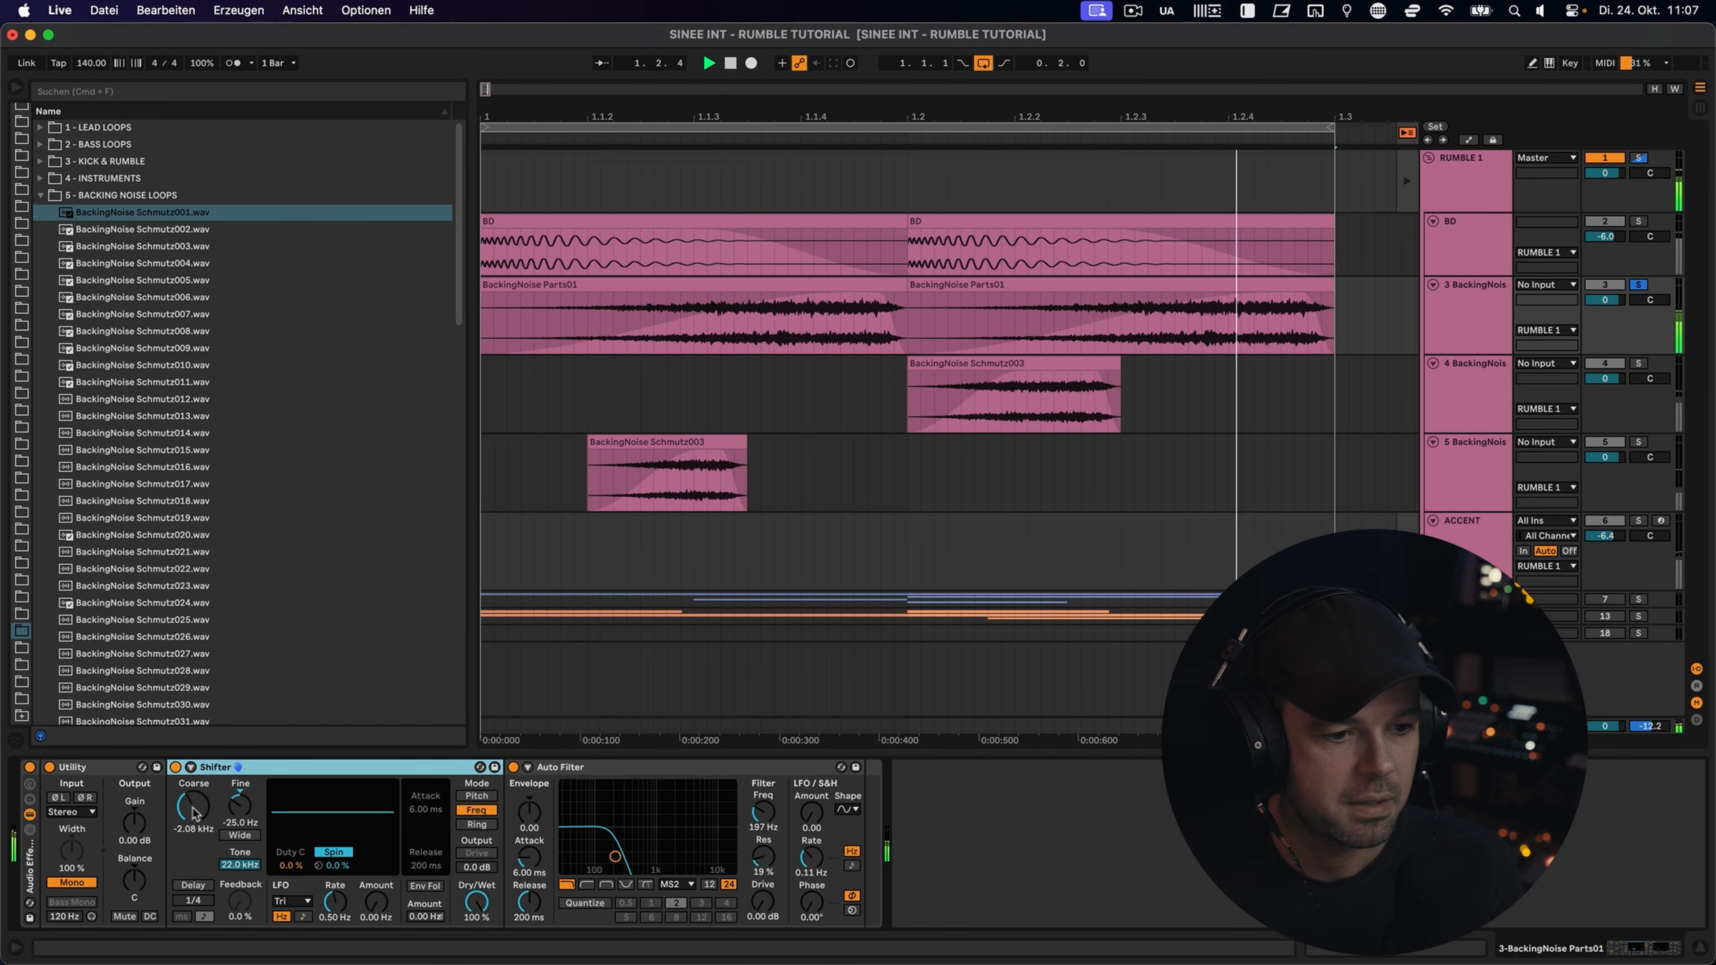
left_click(659, 772)
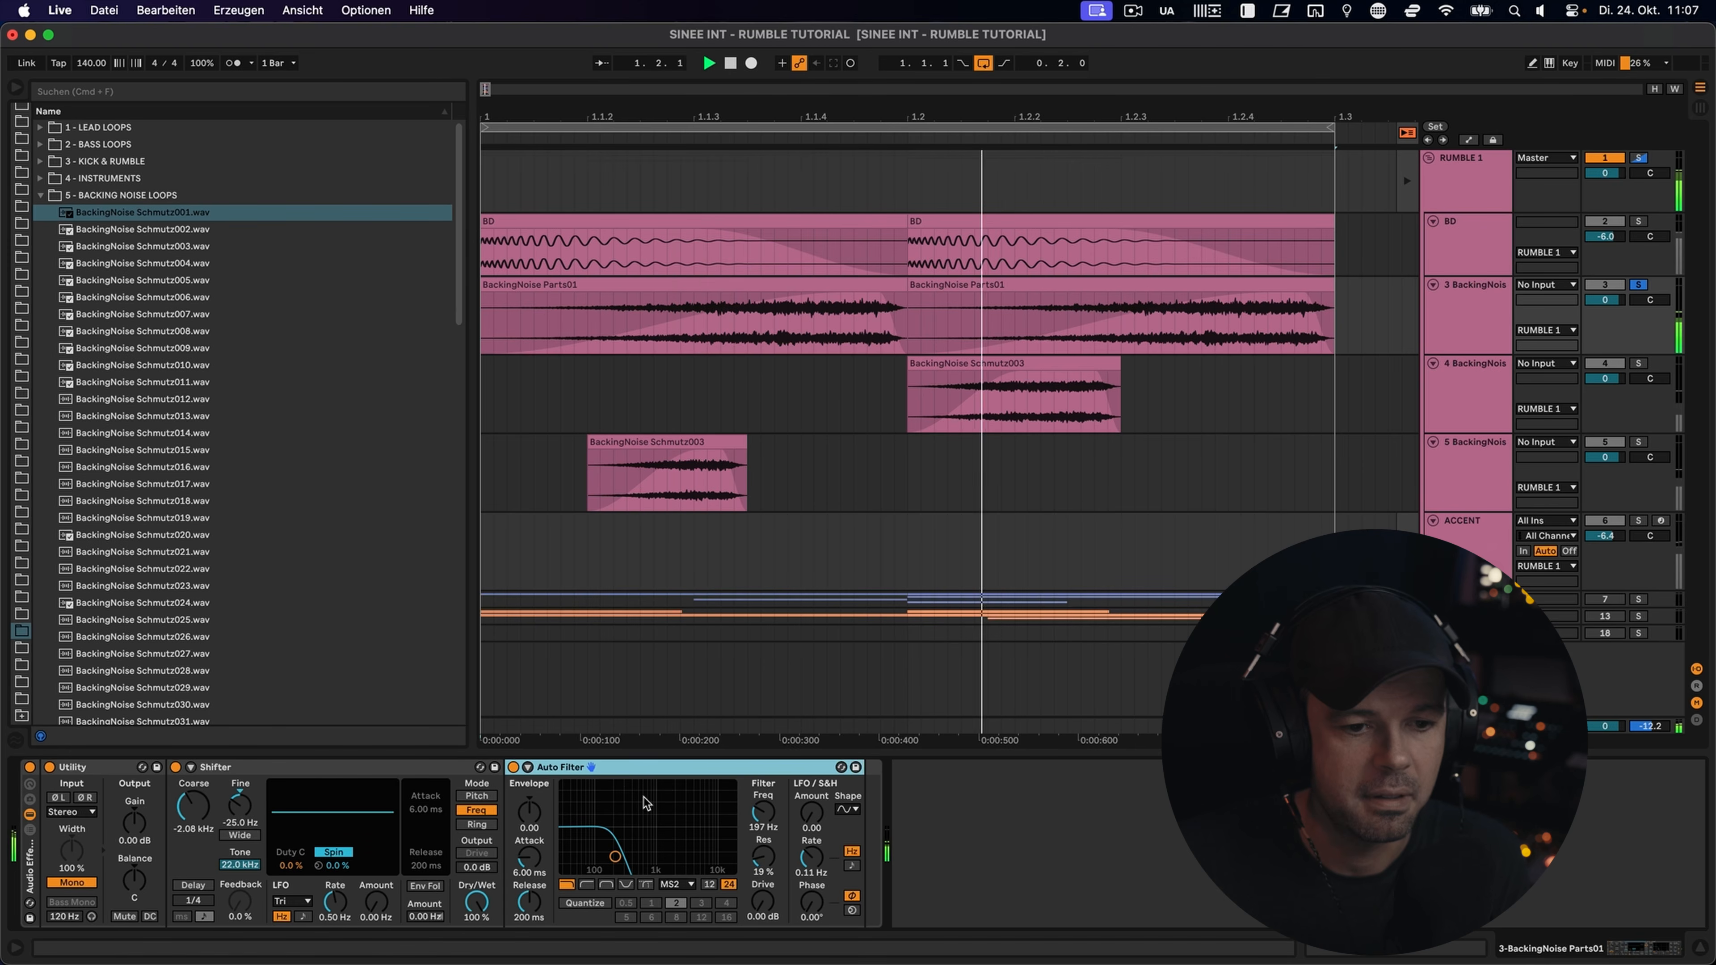
Step: Try the BackingNoise Parts01 track with Auto Filter bypassed and volume lowered to about -14.1 dB, then undo both changes
left_click(513, 767)
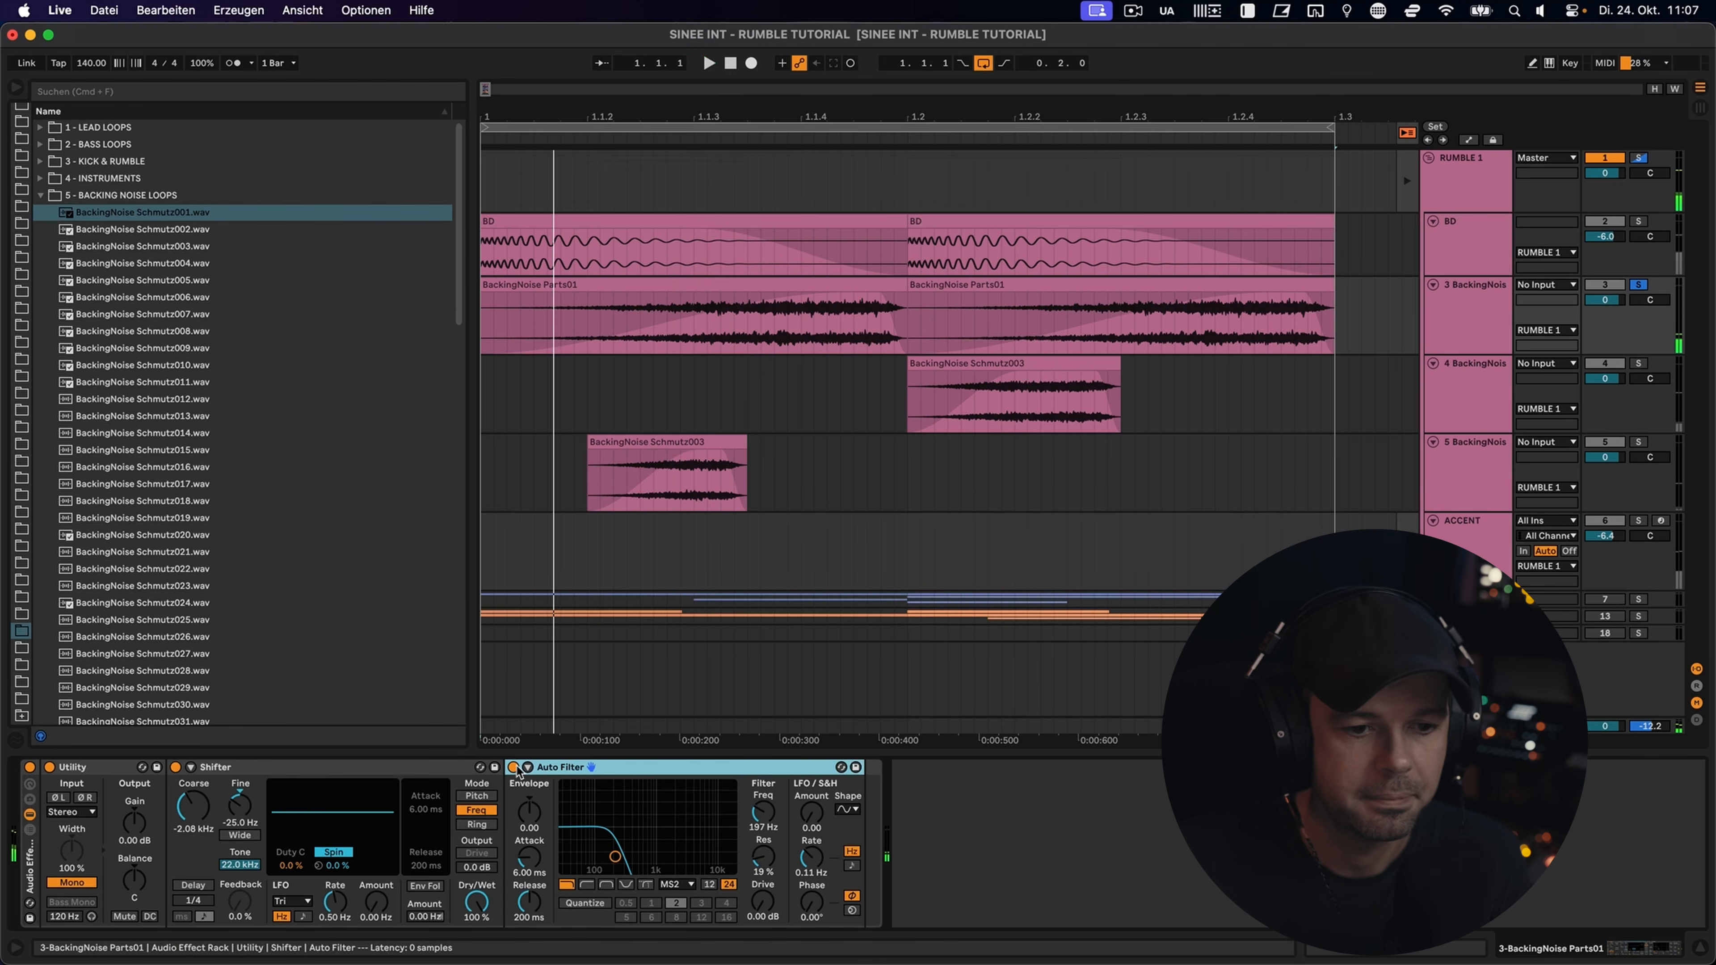
left_click_drag(1604, 304, 1603, 352)
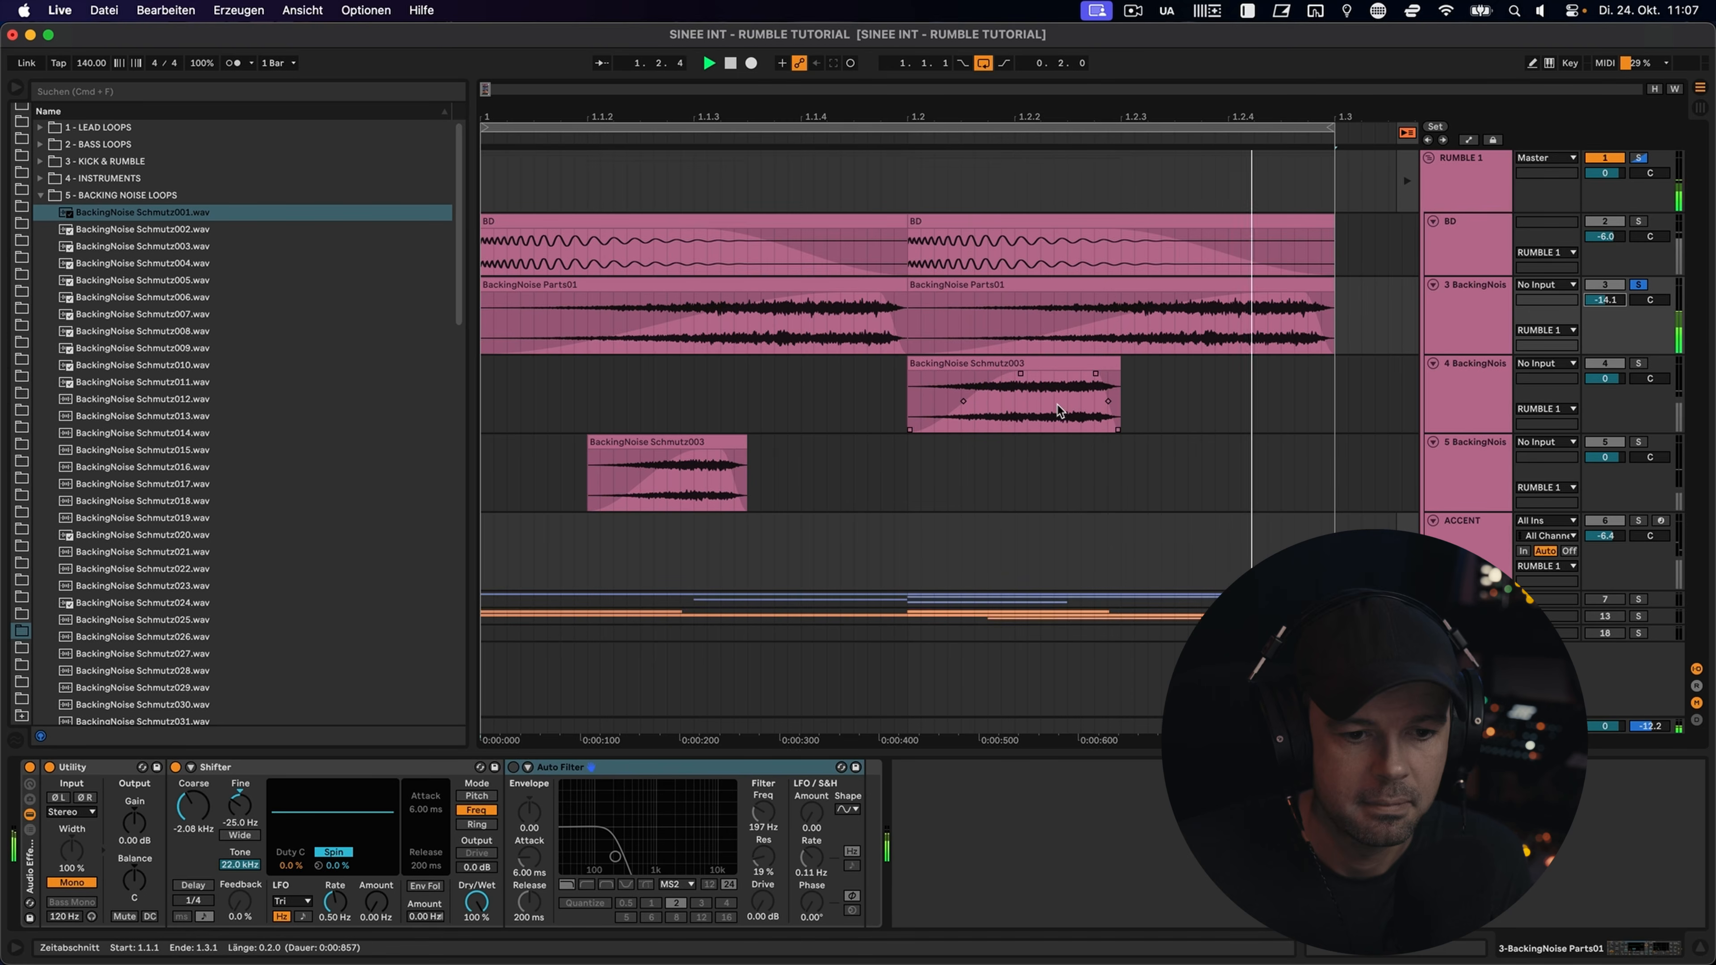
key("space")
key("super+z")
key("super+z")
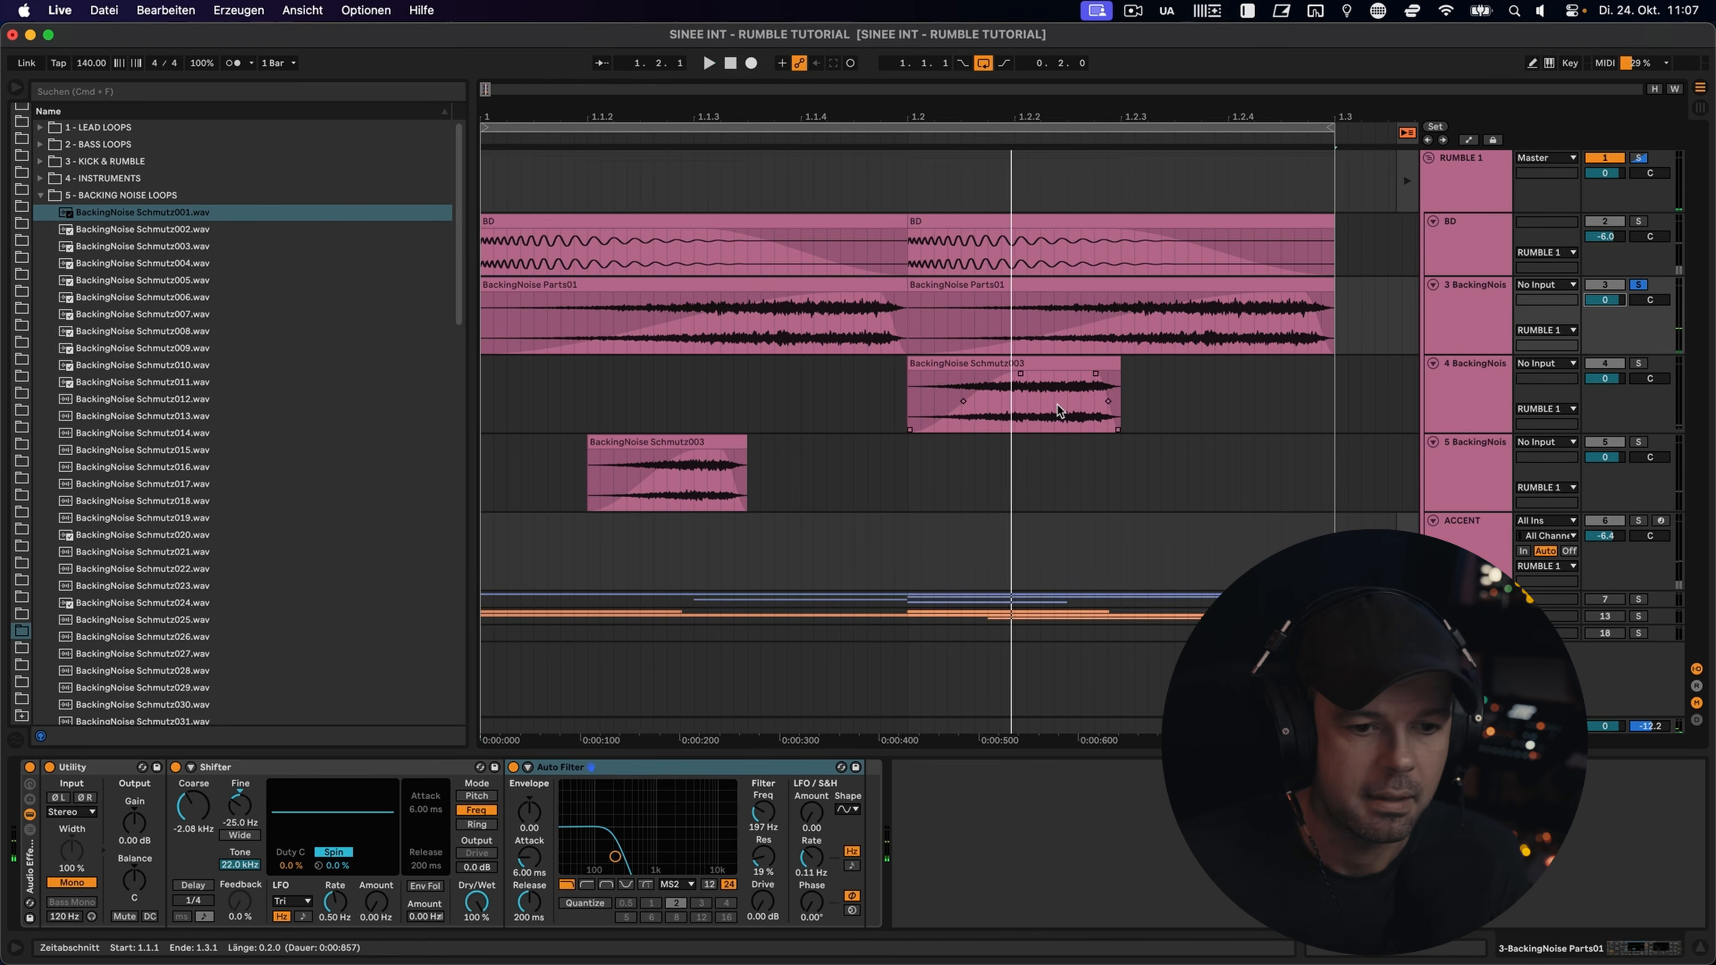
Step: Play the loop briefly and inspect the device chains of the two BackingNoise Schmutz003 tracks in RUMBLE 1
key("space")
key("space")
left_click(1459, 388)
left_click(1474, 456)
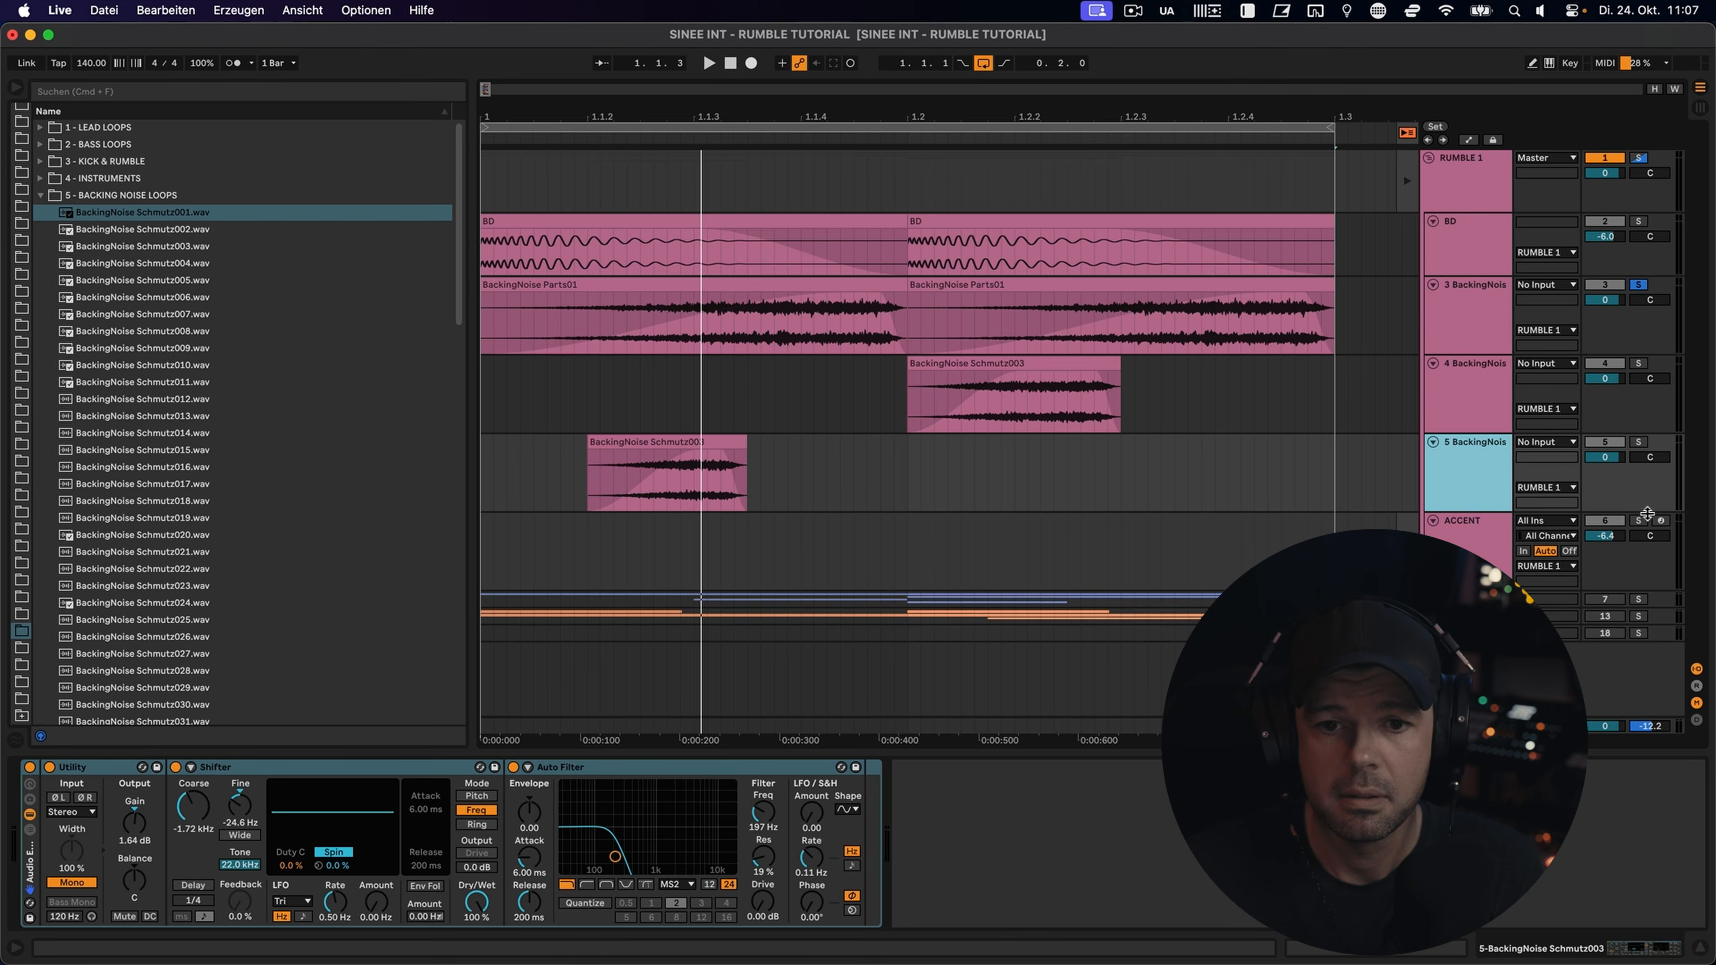
Step: Solo the ACCENT track during playback, examine its sampler and effect chain, and turn the solo off
left_click(1490, 551)
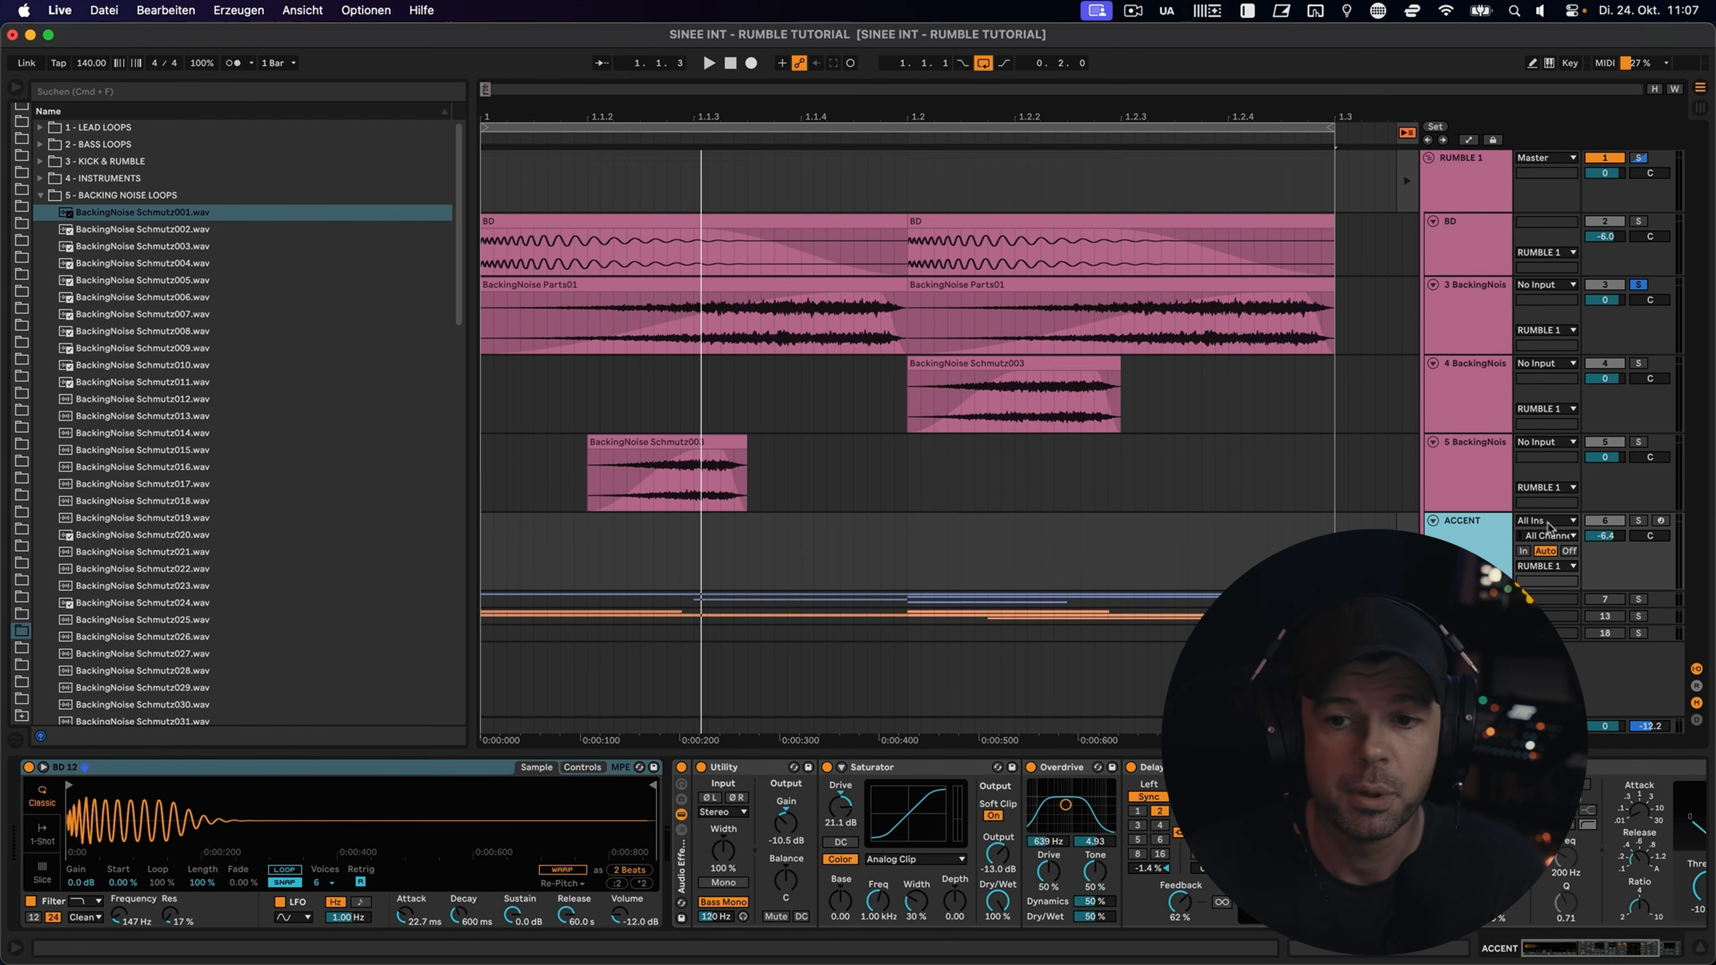
left_click(1635, 528)
key("space")
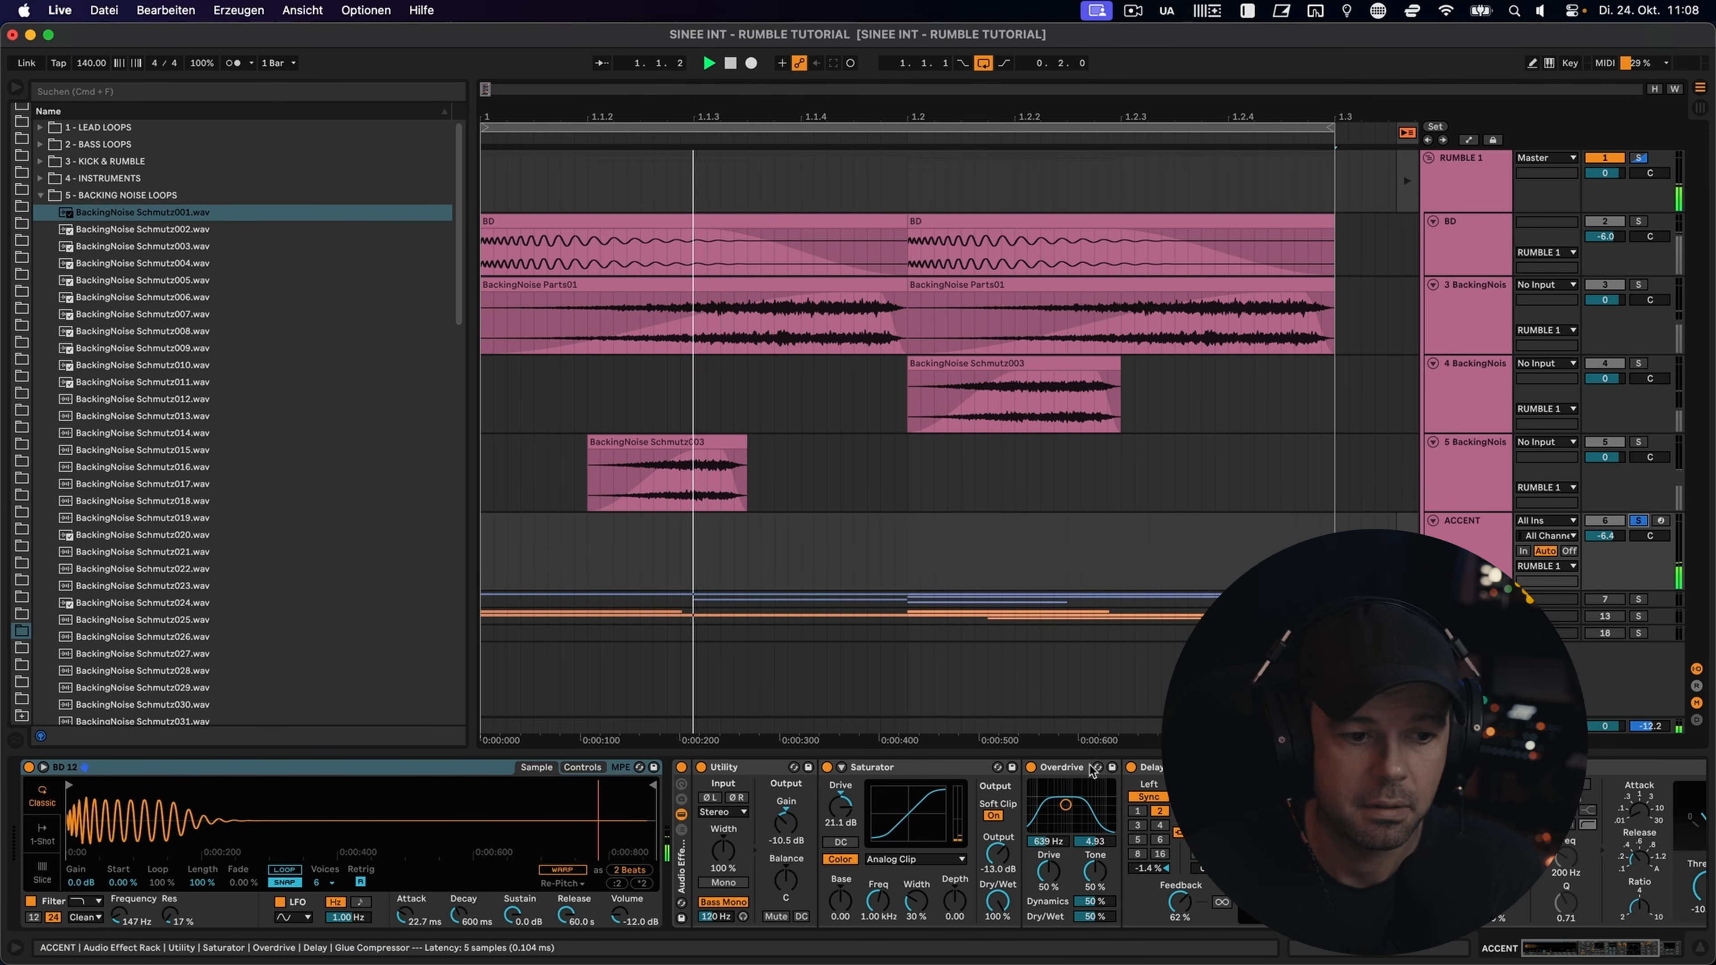
scroll(1132, 805, "right", 3)
scroll(1132, 804, "left", 3)
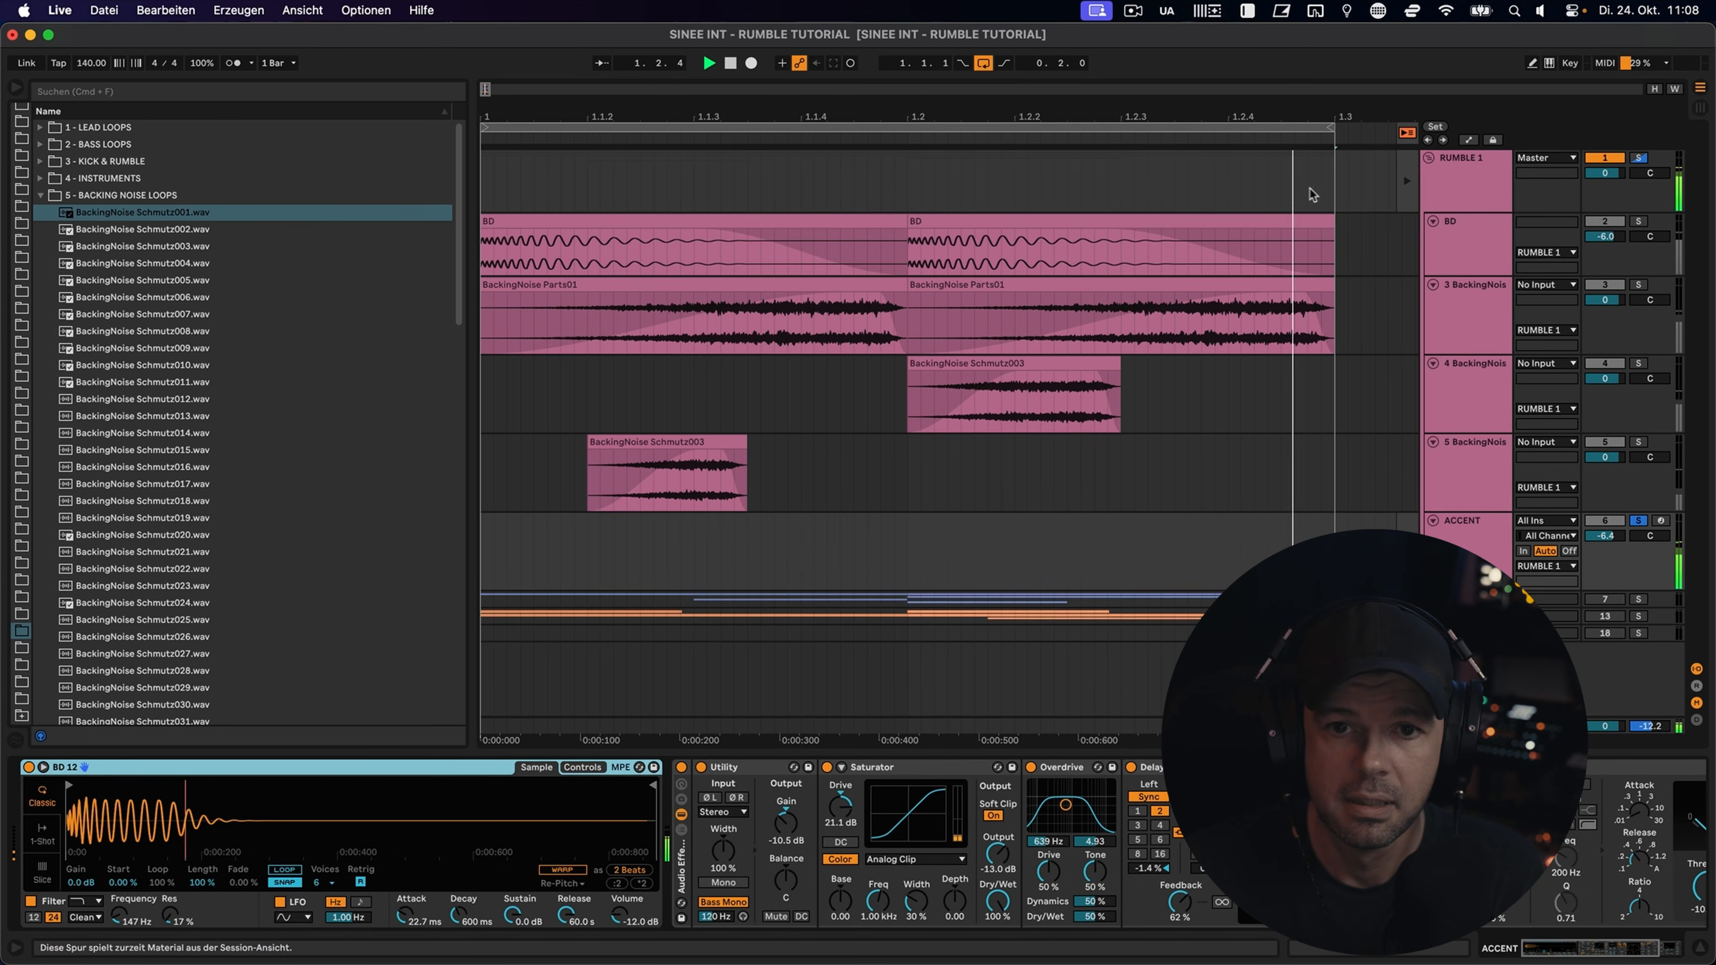
left_click(1638, 520)
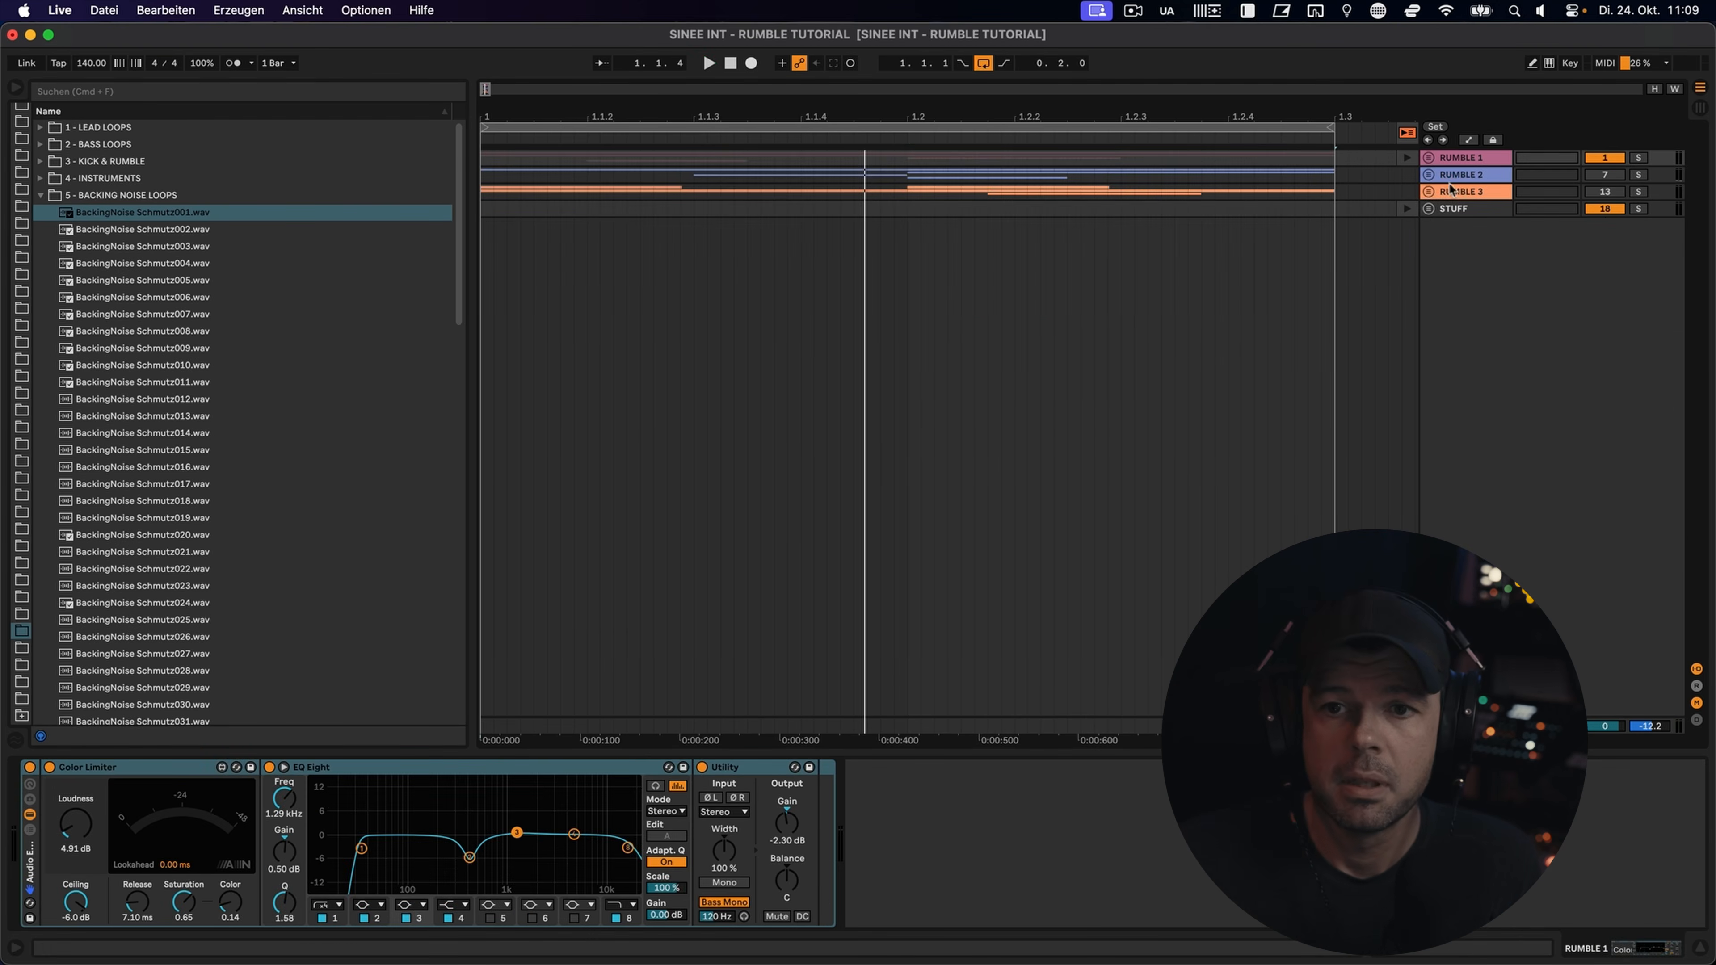
Step: Unfold the RUMBLE 2 group and show the devices of the BackingNoise Schmutz060 track
left_click(1436, 175)
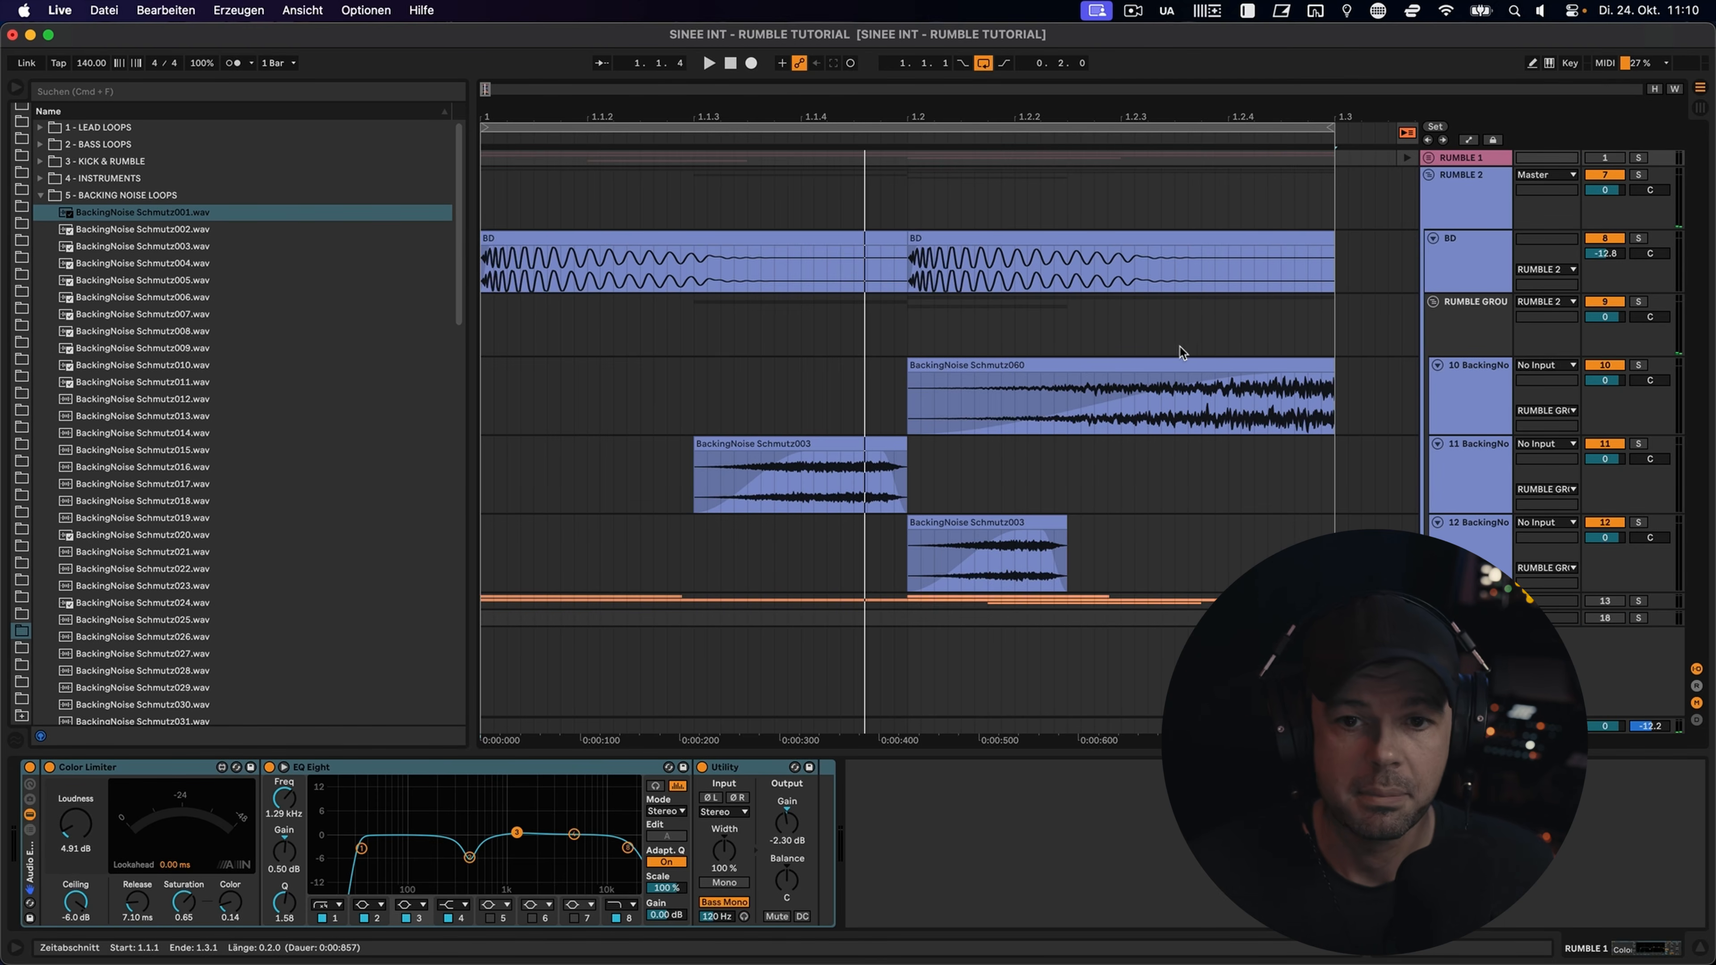
left_click(1487, 385)
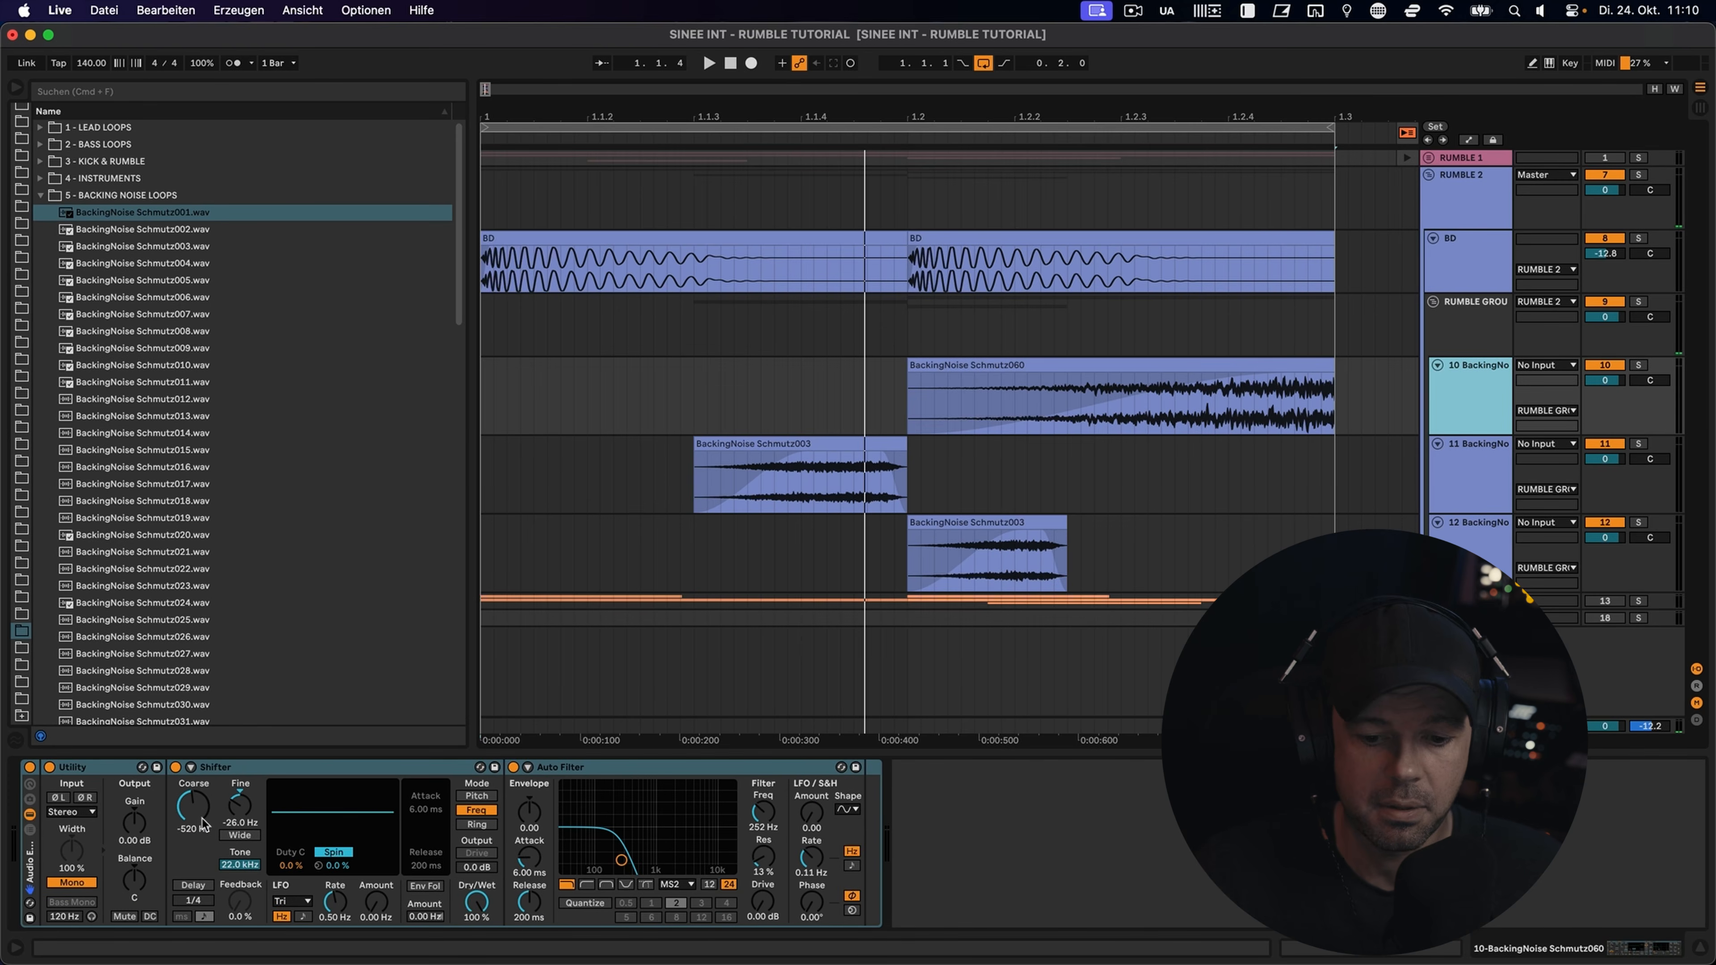
Step: Inspect the device chains of the BackingNoise tracks, the RUMBLE 2 group and its nested RUMBLE GROUP, and play the loop
left_click(1479, 453)
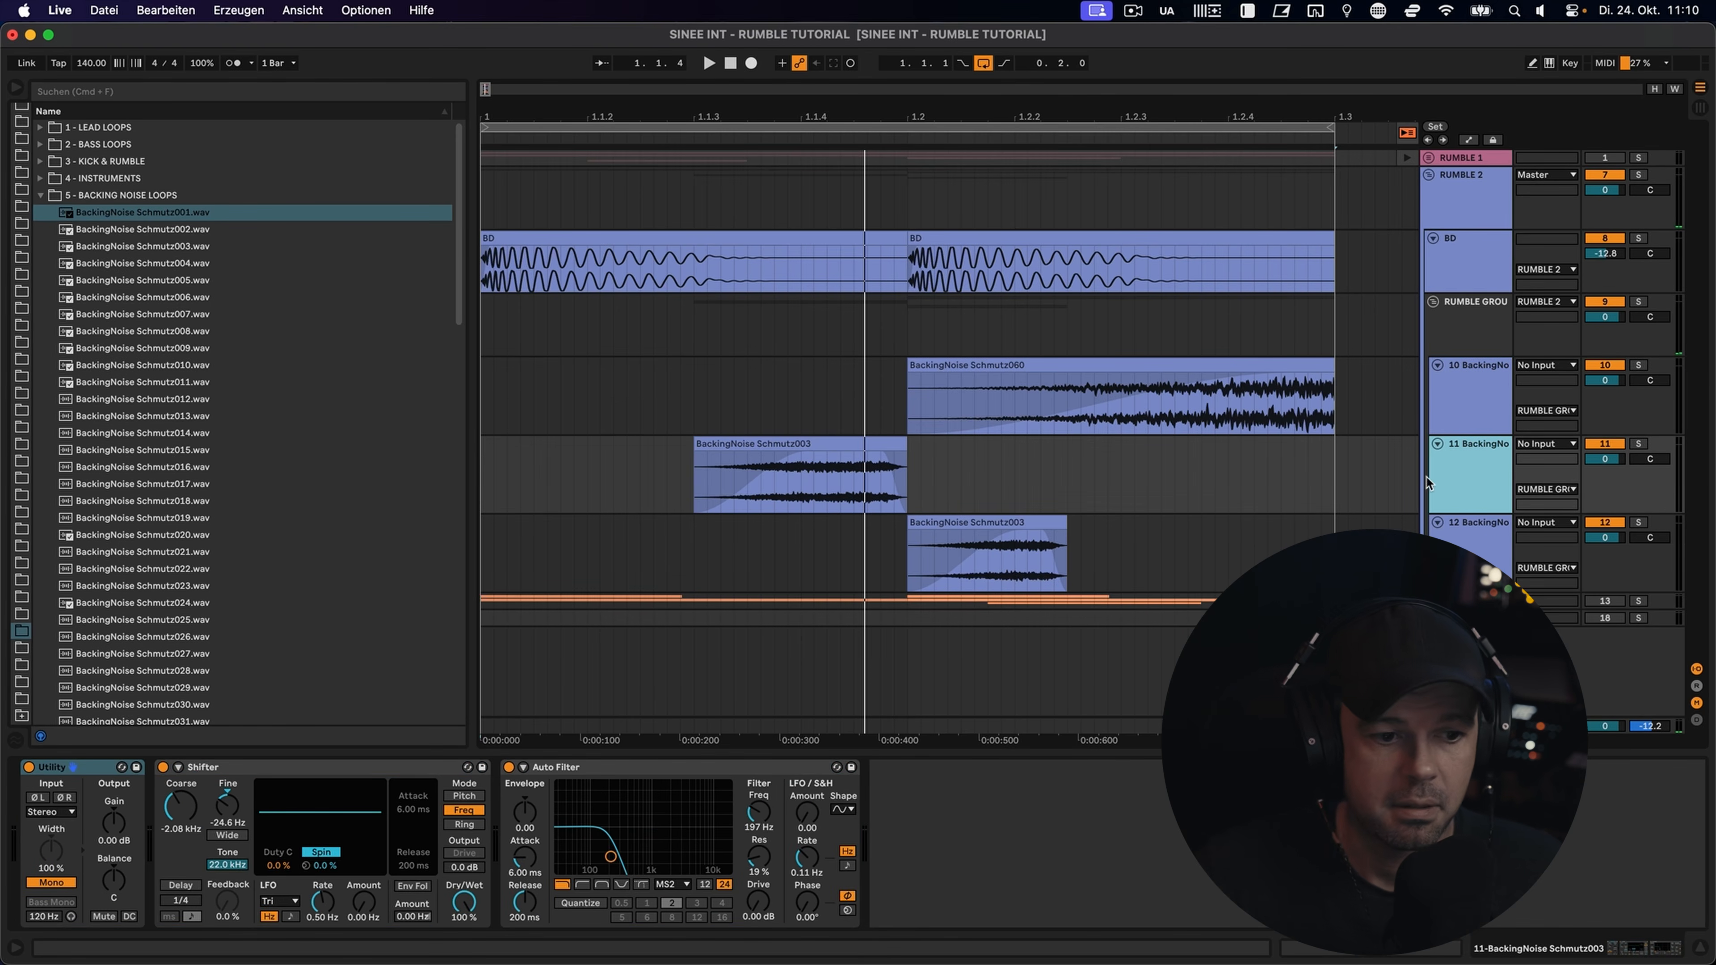
left_click(1484, 551)
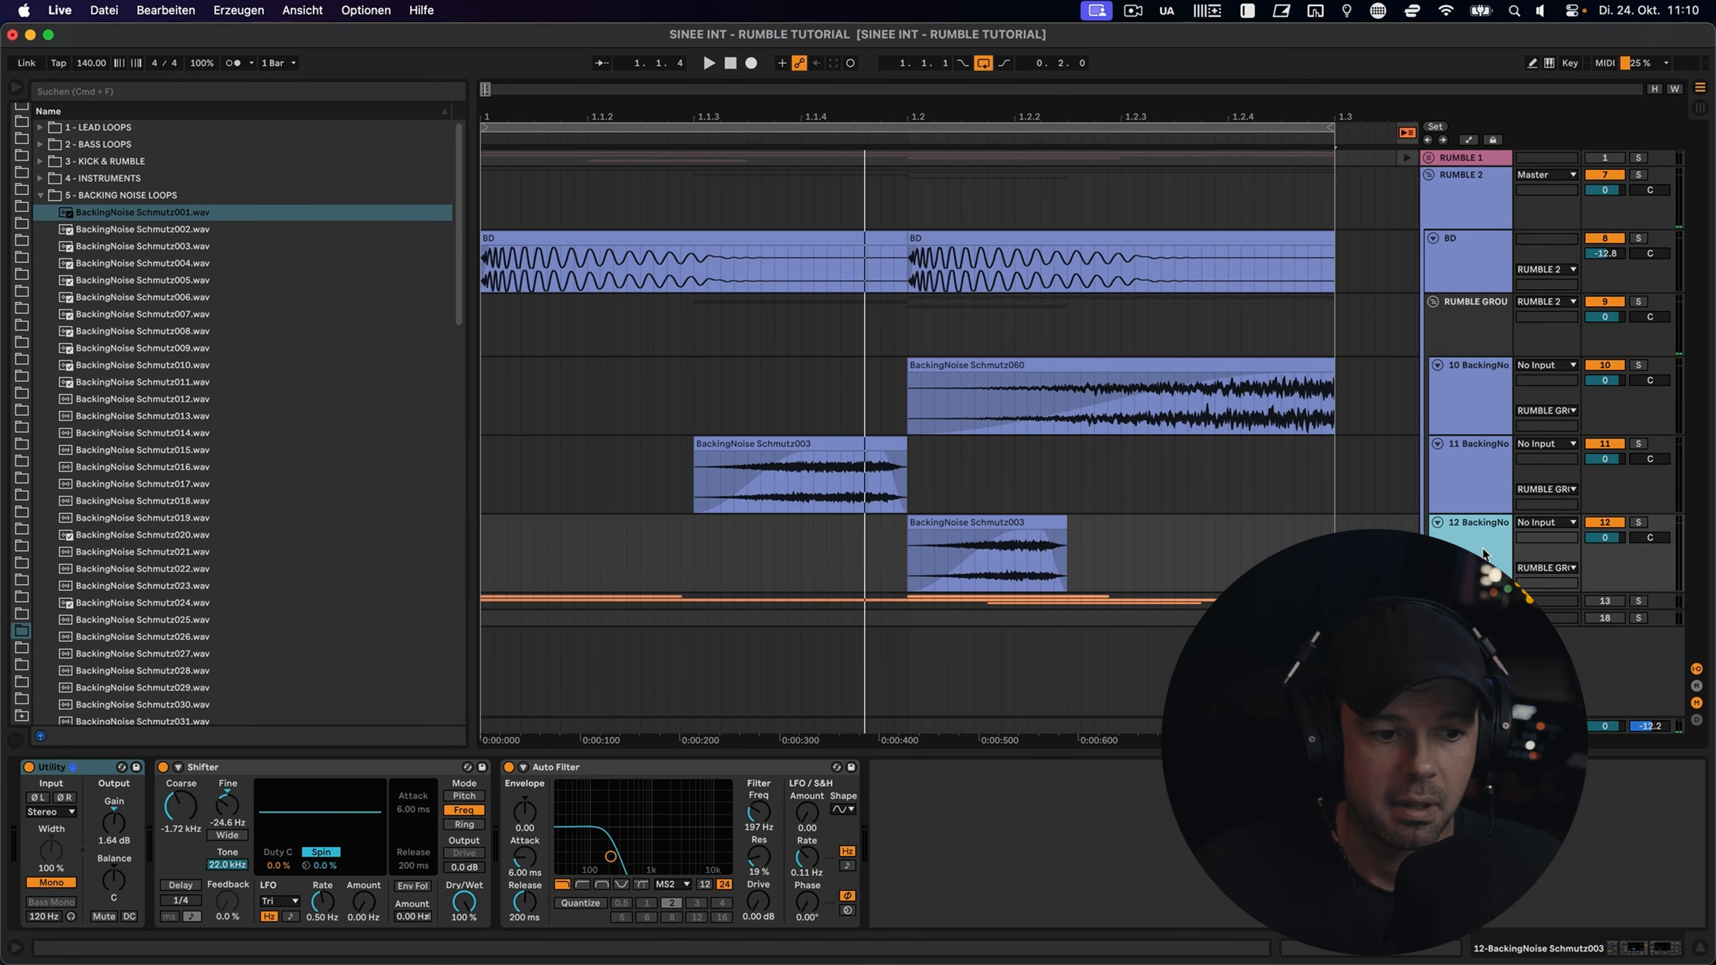
left_click(1476, 414)
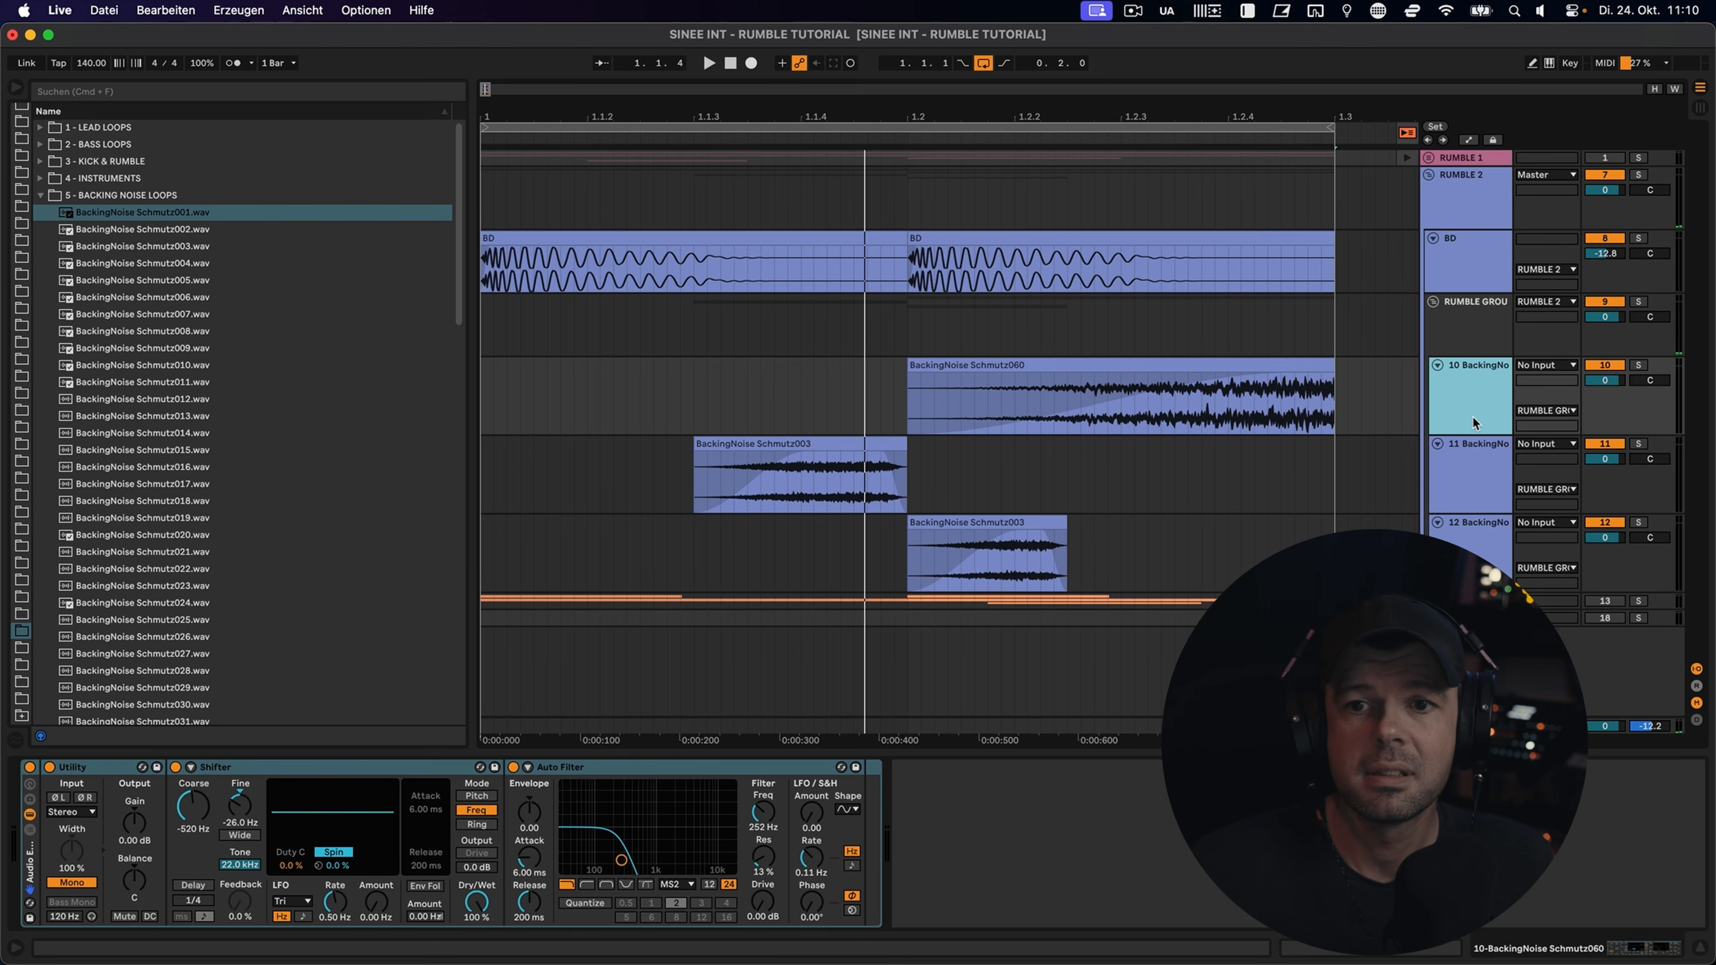
left_click(1484, 205)
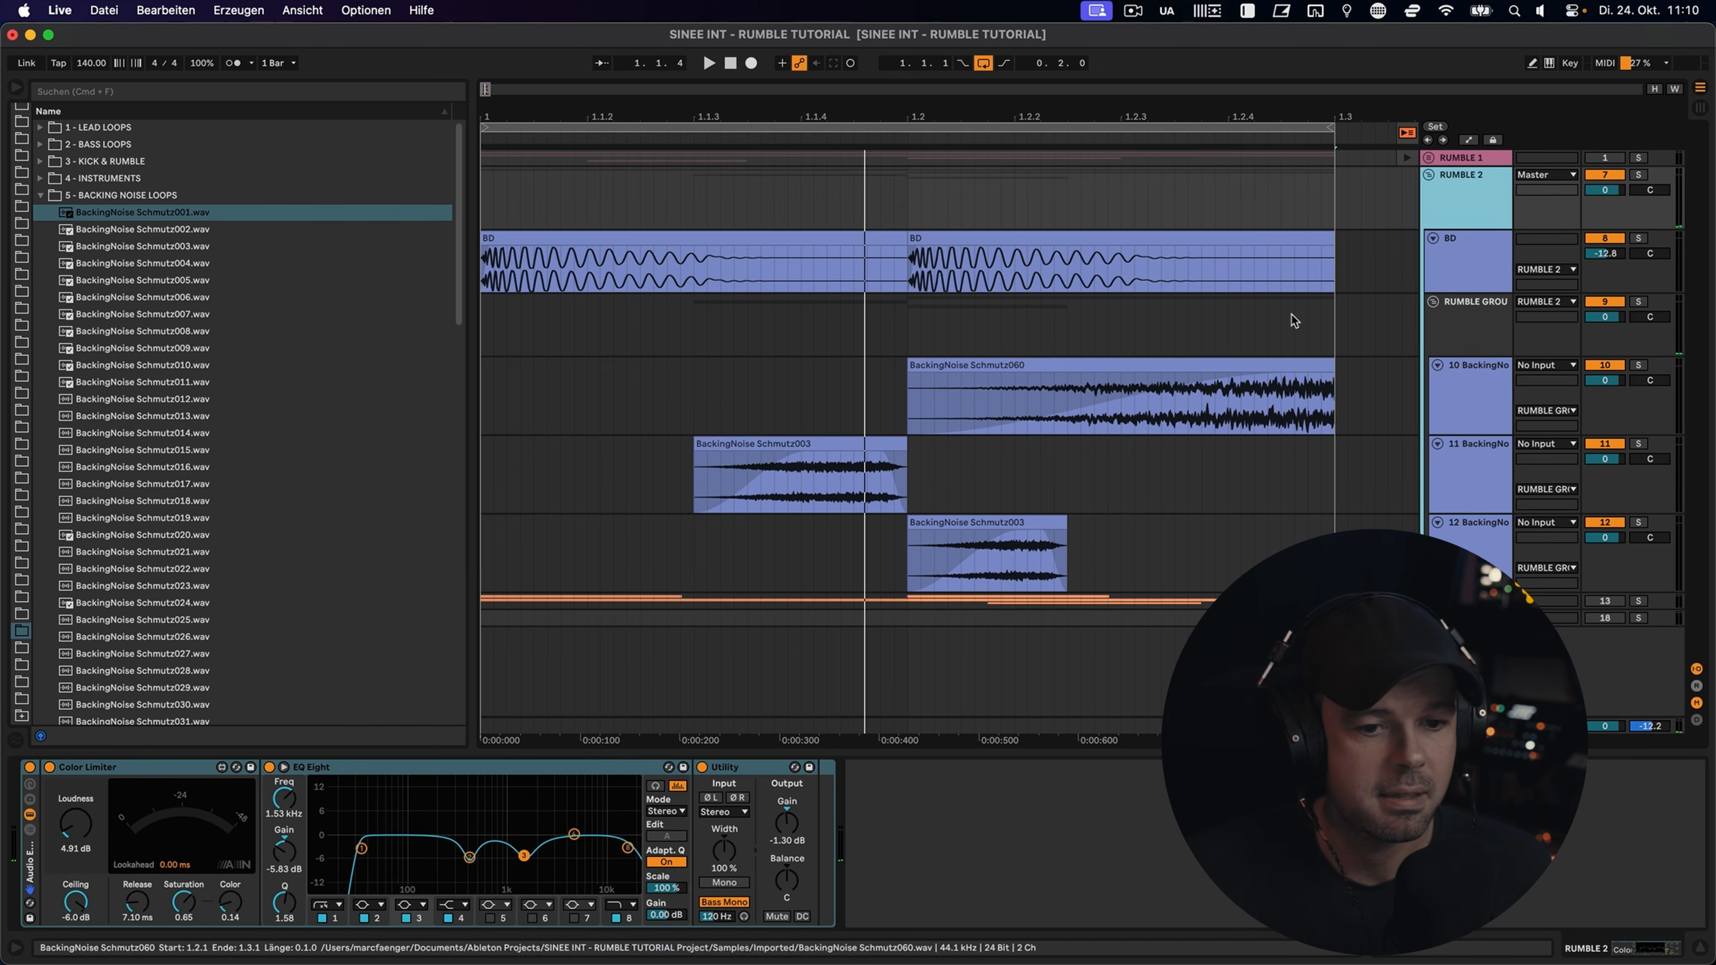
left_click(1476, 322)
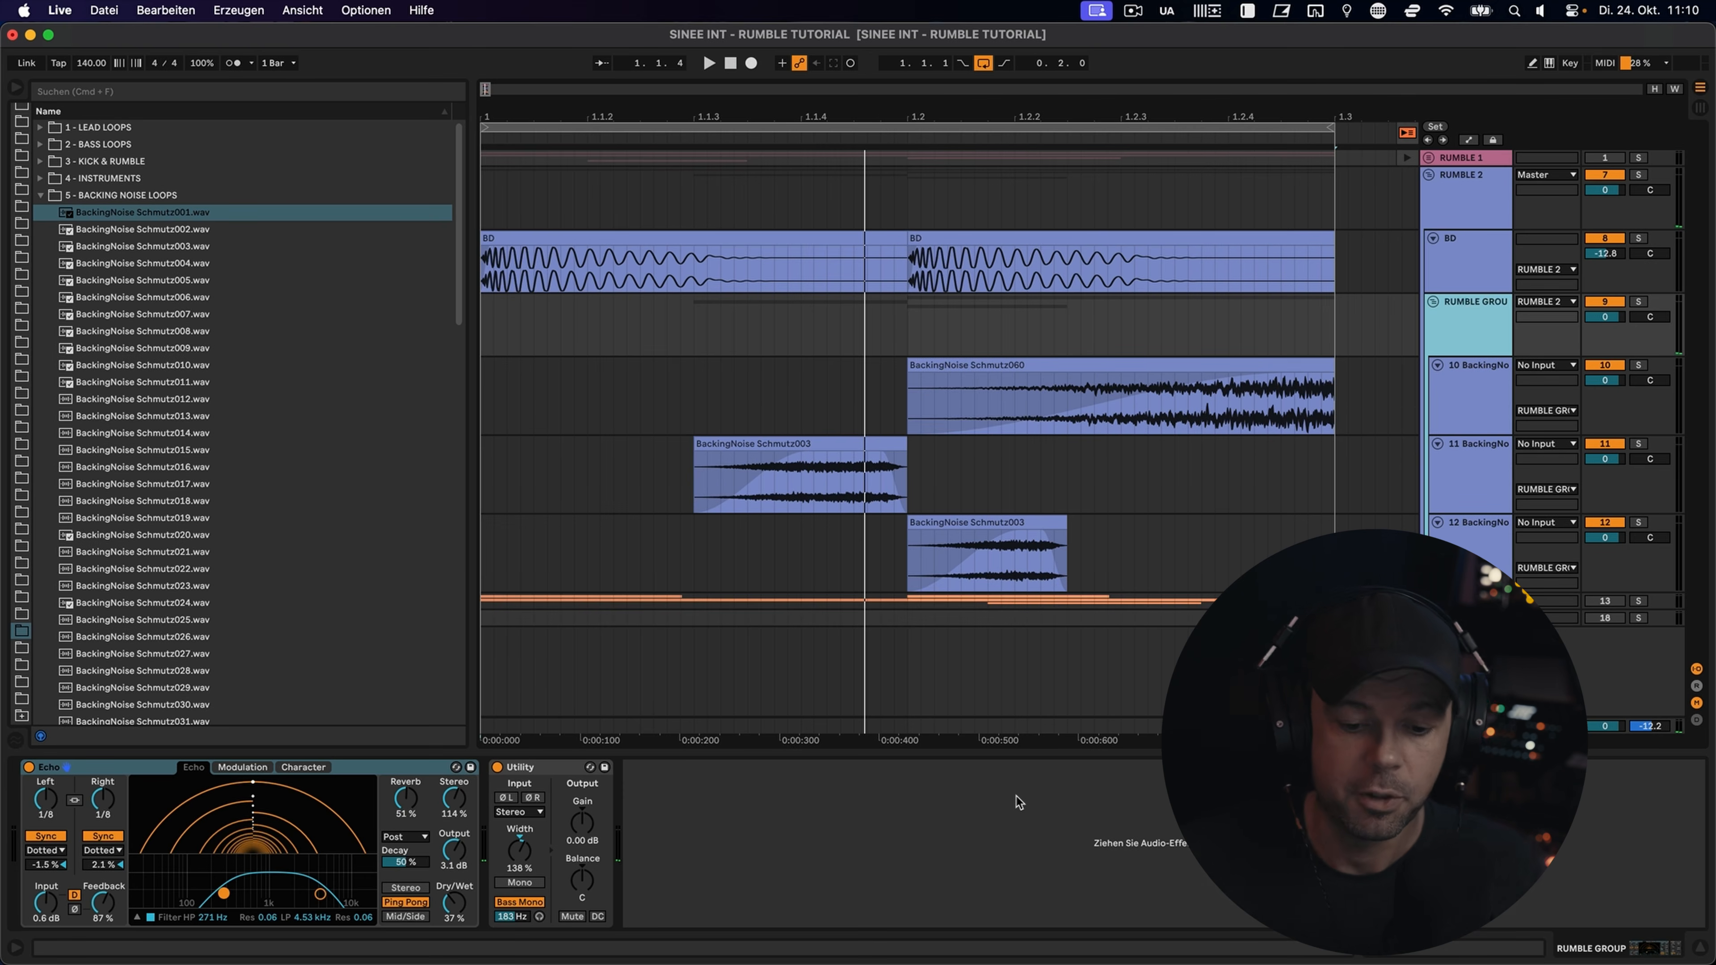
key("space")
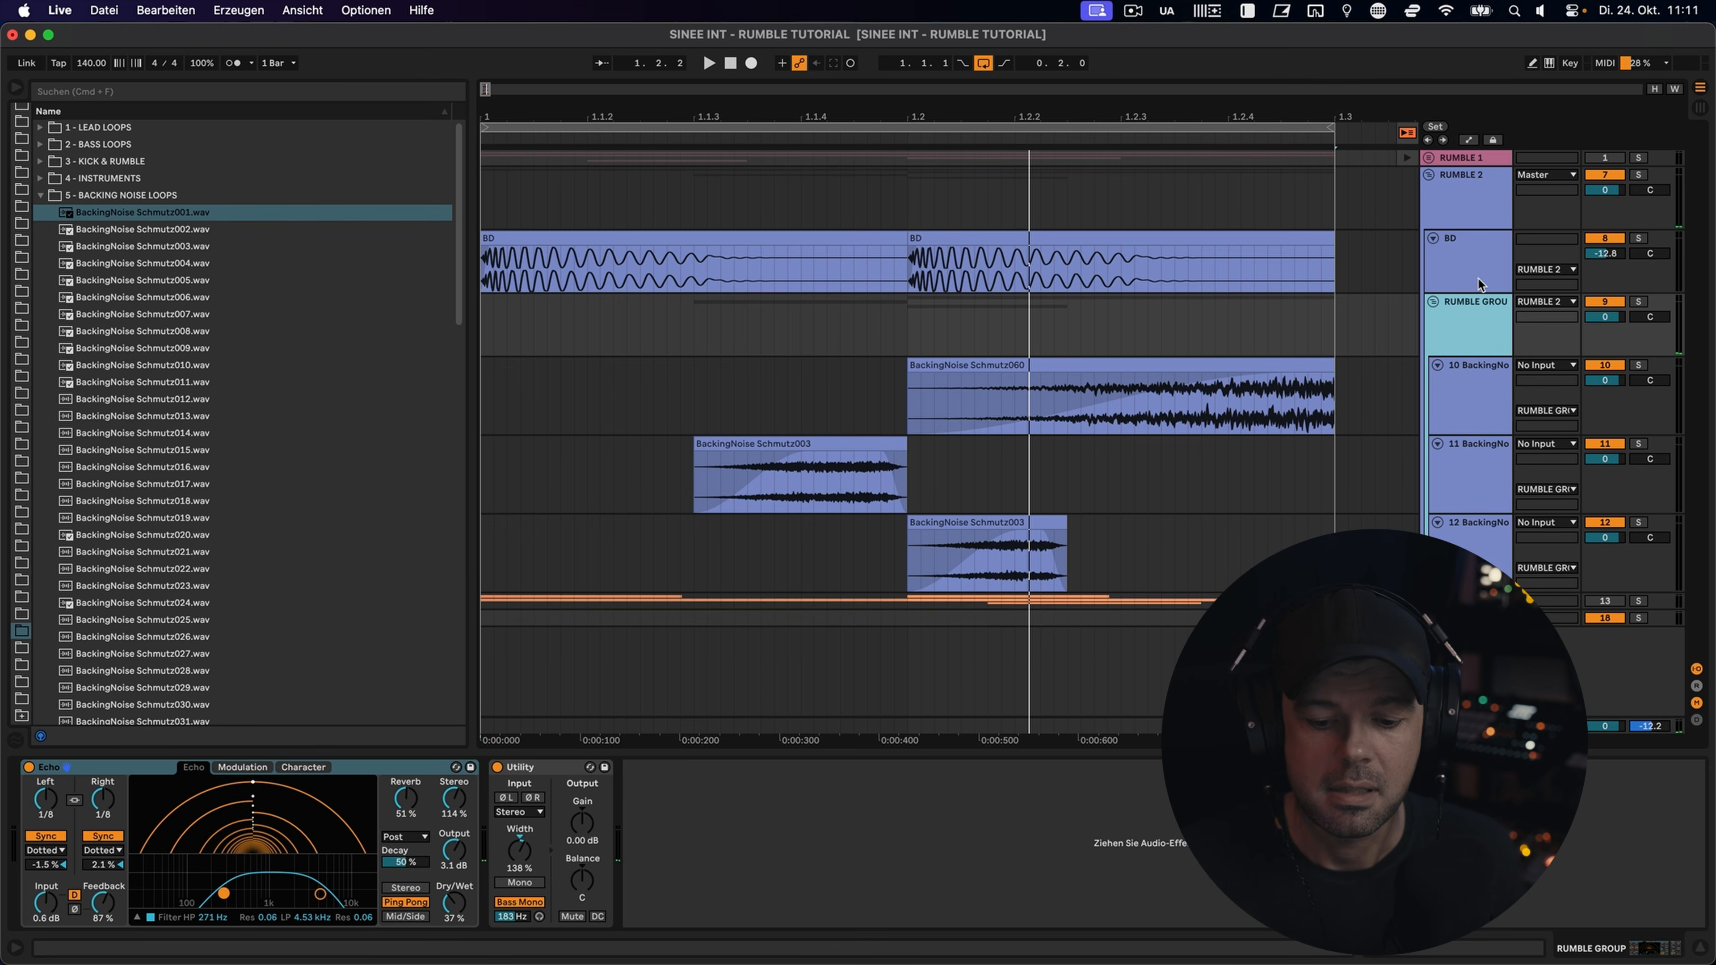
Step: Fold the RUMBLE 2 group and leave only RUMBLE 3 active, with RUMBLE 2 and STUFF deactivated
left_click(1609, 176)
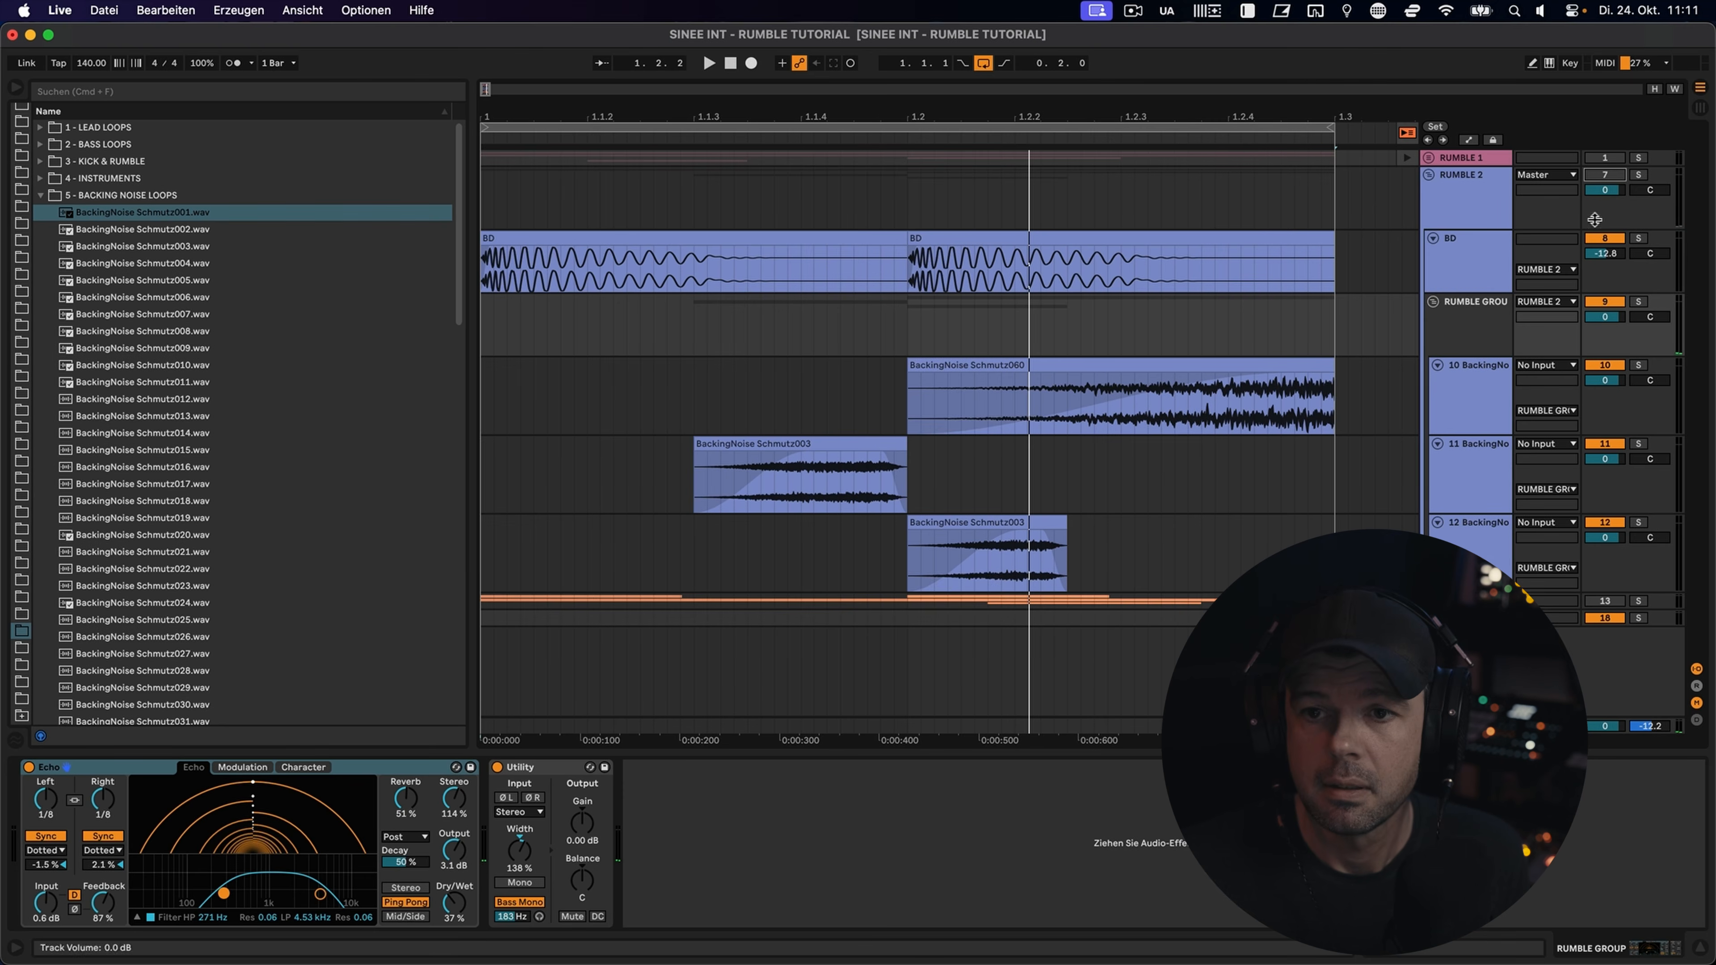
left_click(1428, 176)
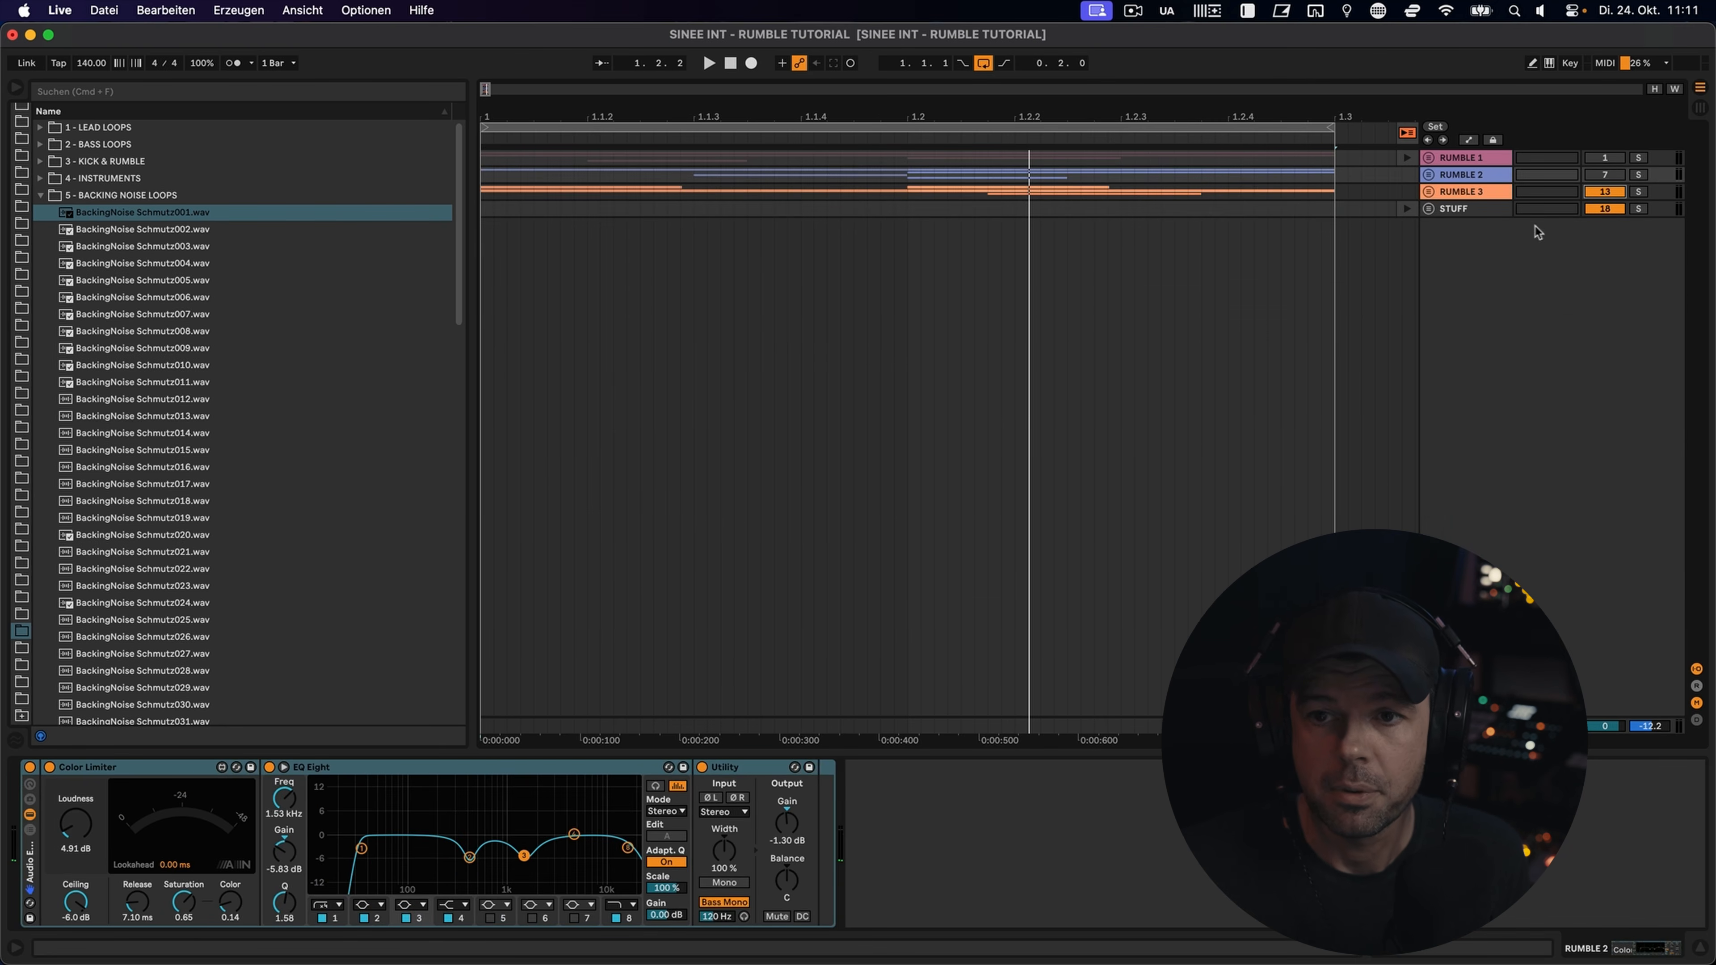
left_click(1606, 210)
Step: Play the loop, unfold the RUMBLE 3 group to show its tracks, and reactivate the STUFF group
key("space")
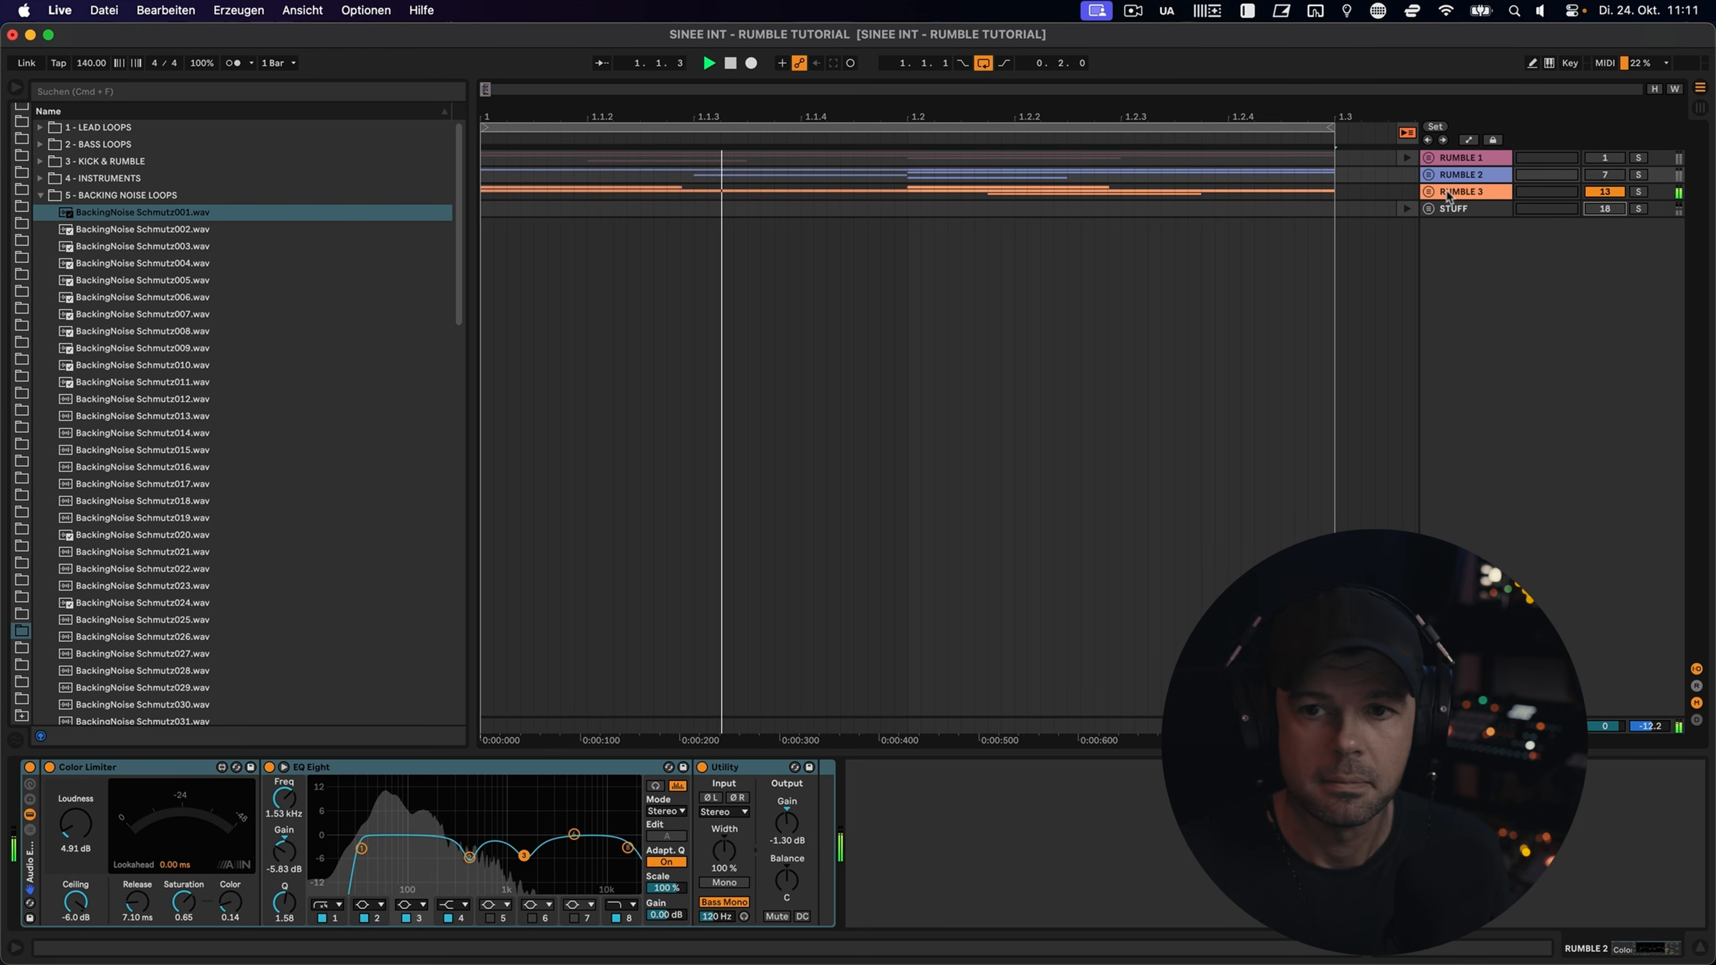
left_click(1451, 193)
left_click(1428, 192)
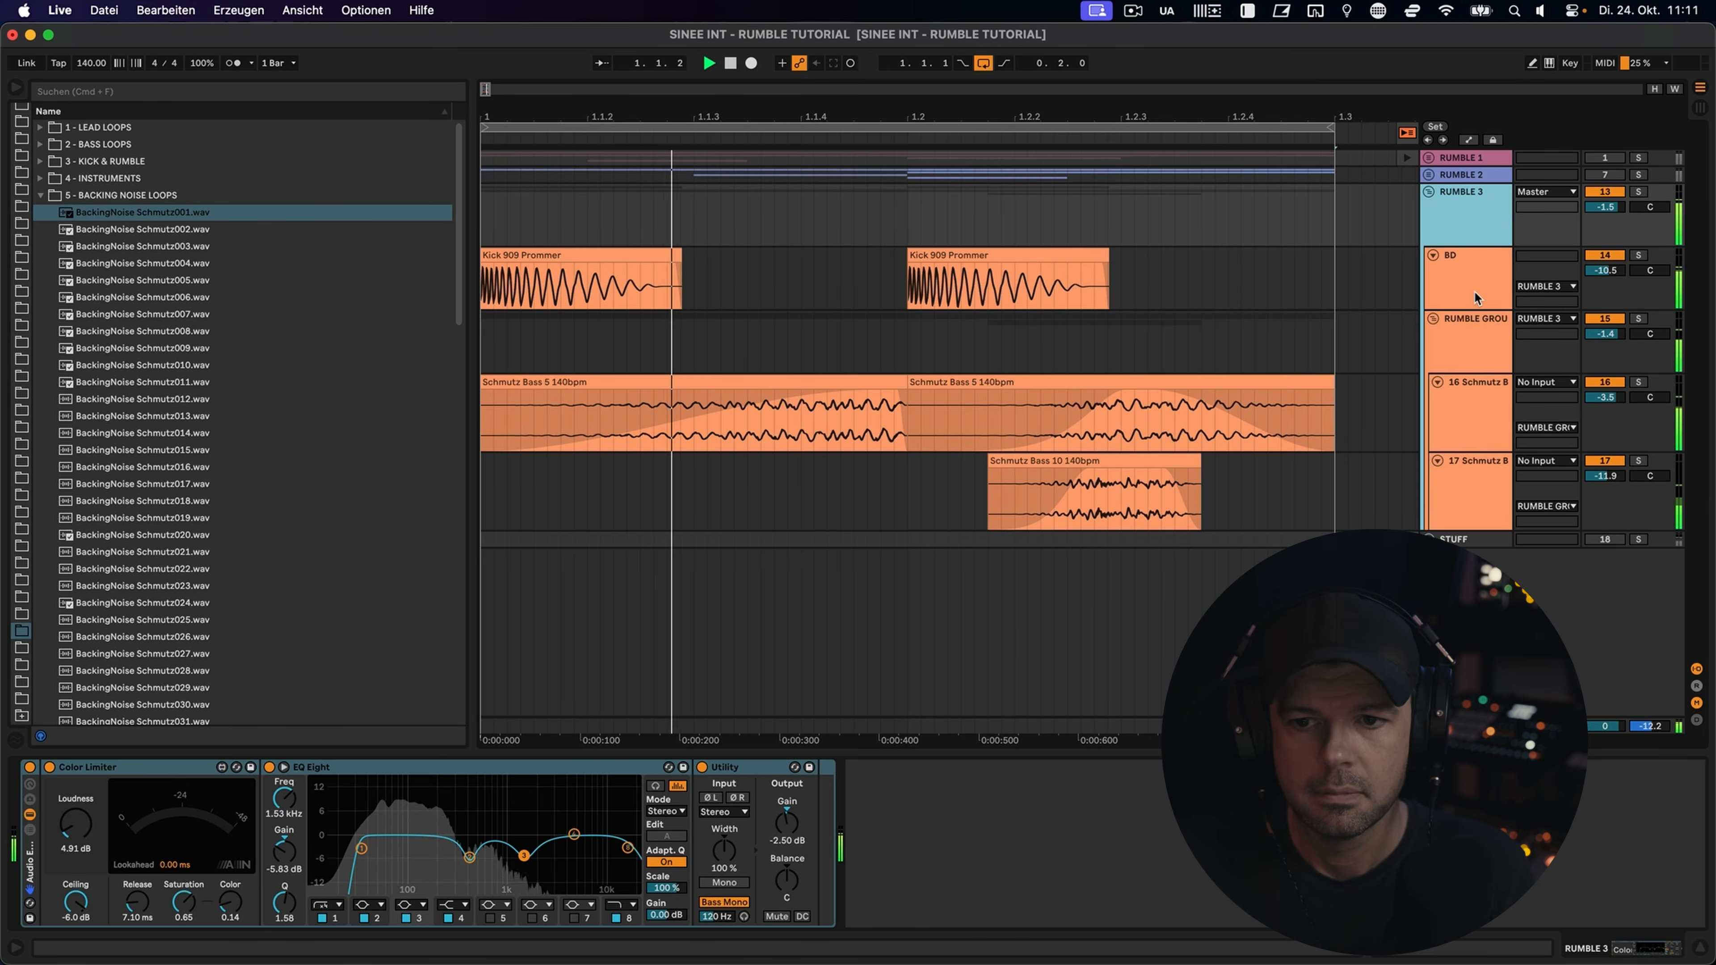
left_click(1606, 539)
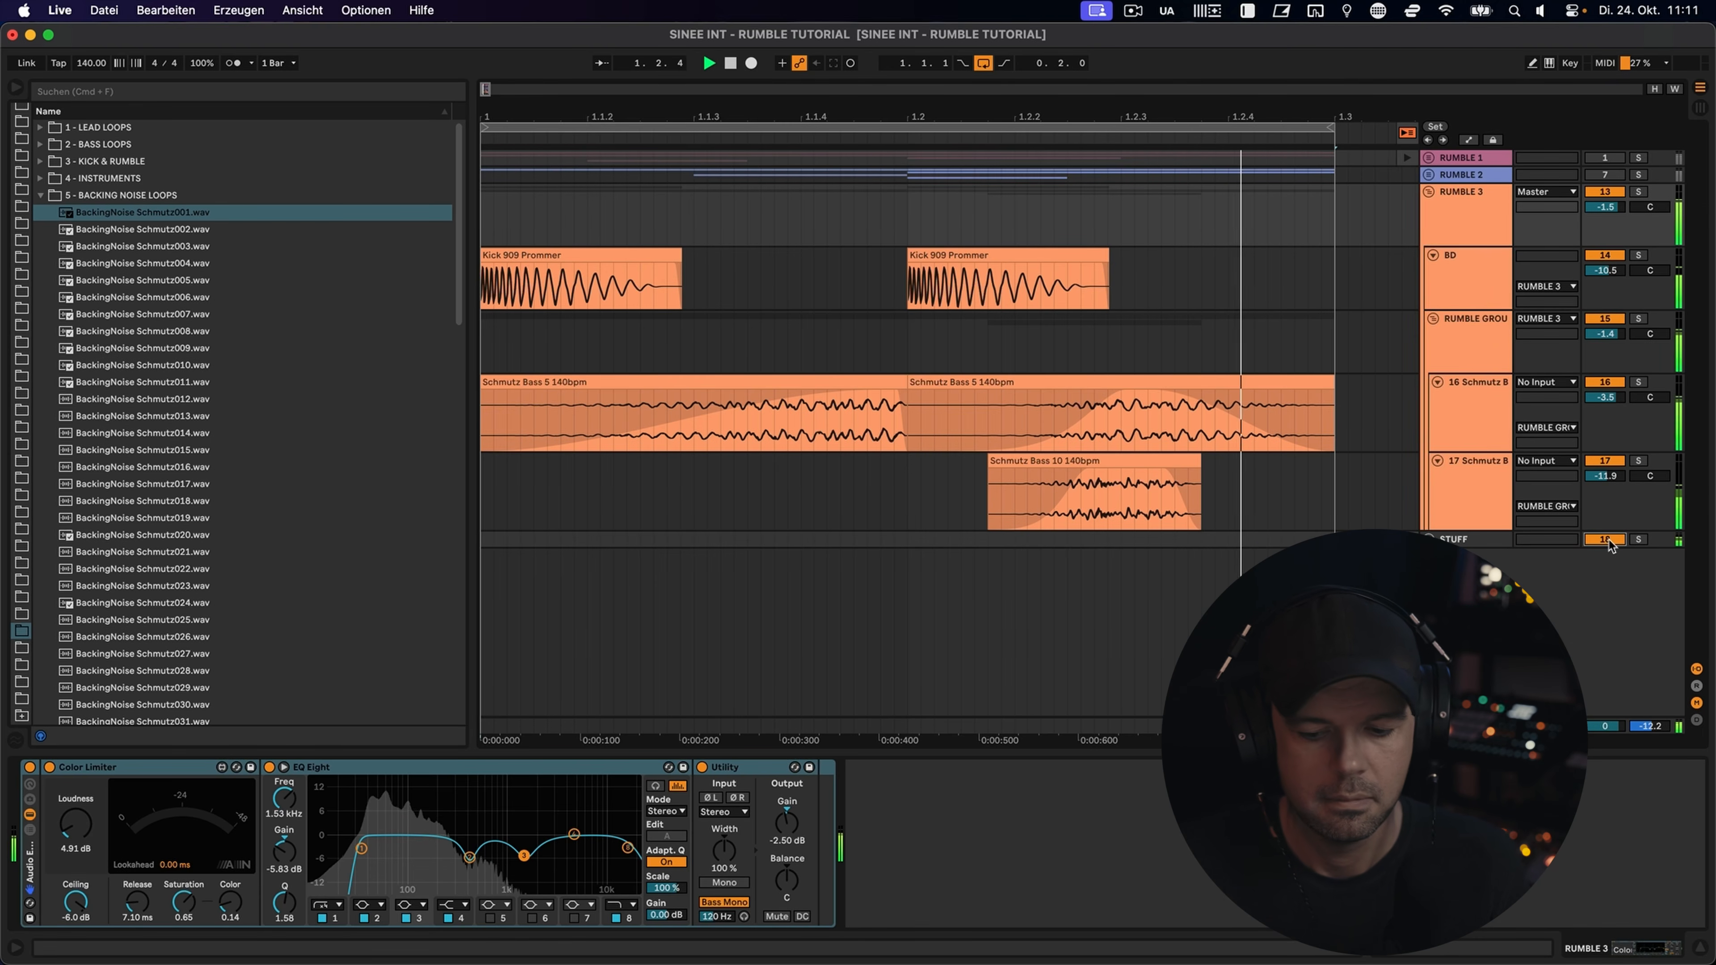